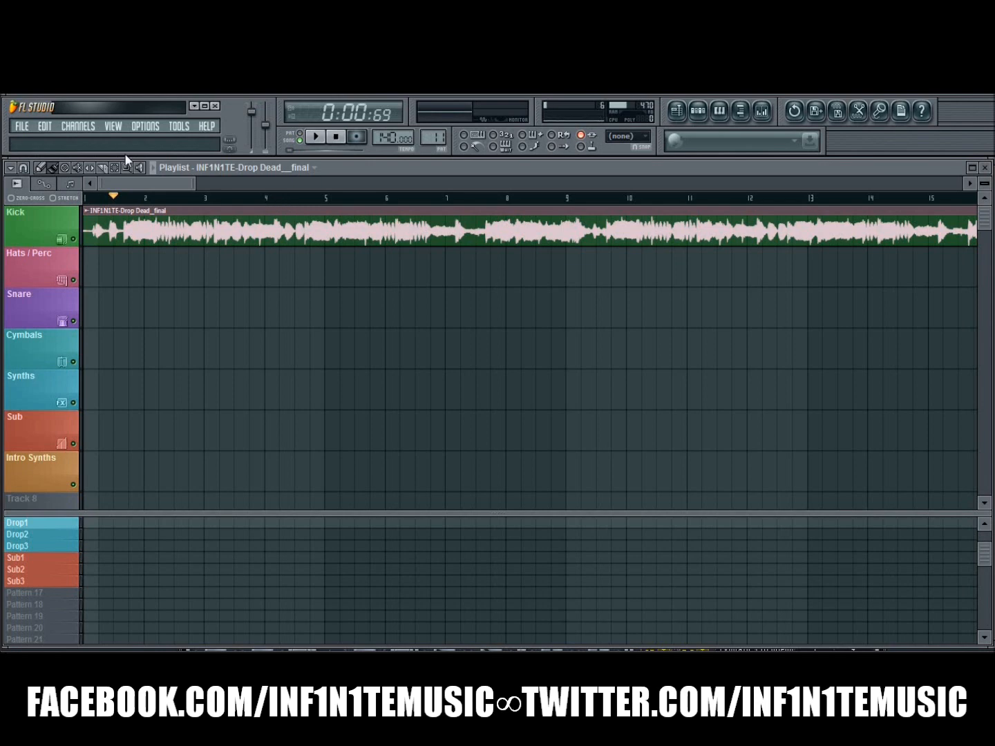
- Play the opening of the reference track from bar 1 and move the playhead just past bar 2
{"action": "left_click", "coordinate": [87, 199]}
{"action": "key", "text": "space"}
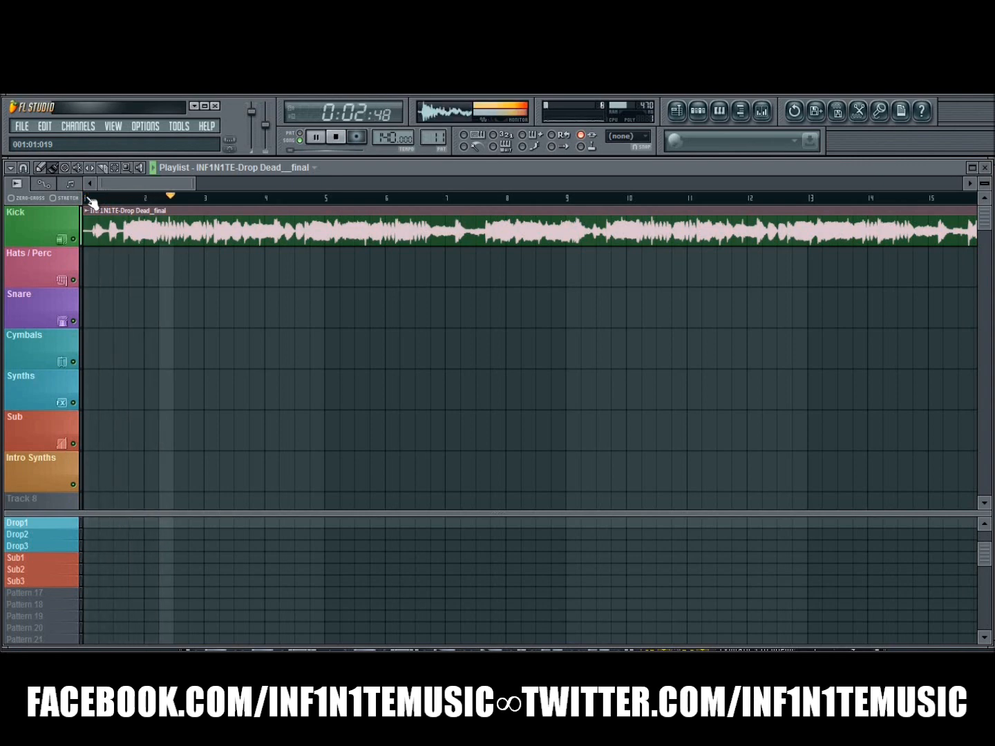
{"action": "key", "text": "space"}
{"action": "left_click", "coordinate": [144, 198]}
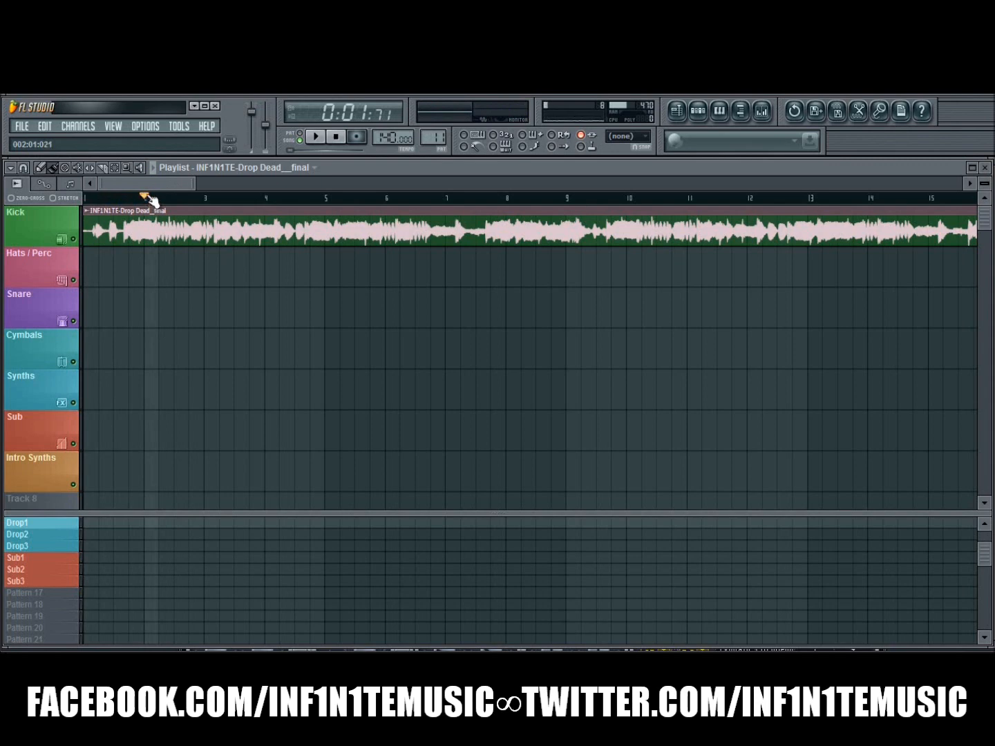
{"action": "mouse_move", "coordinate": [151, 199]}
{"action": "left_mouse_down"}
{"action": "mouse_move", "coordinate": [174, 199]}
{"action": "mouse_move", "coordinate": [159, 199]}
{"action": "left_mouse_up"}
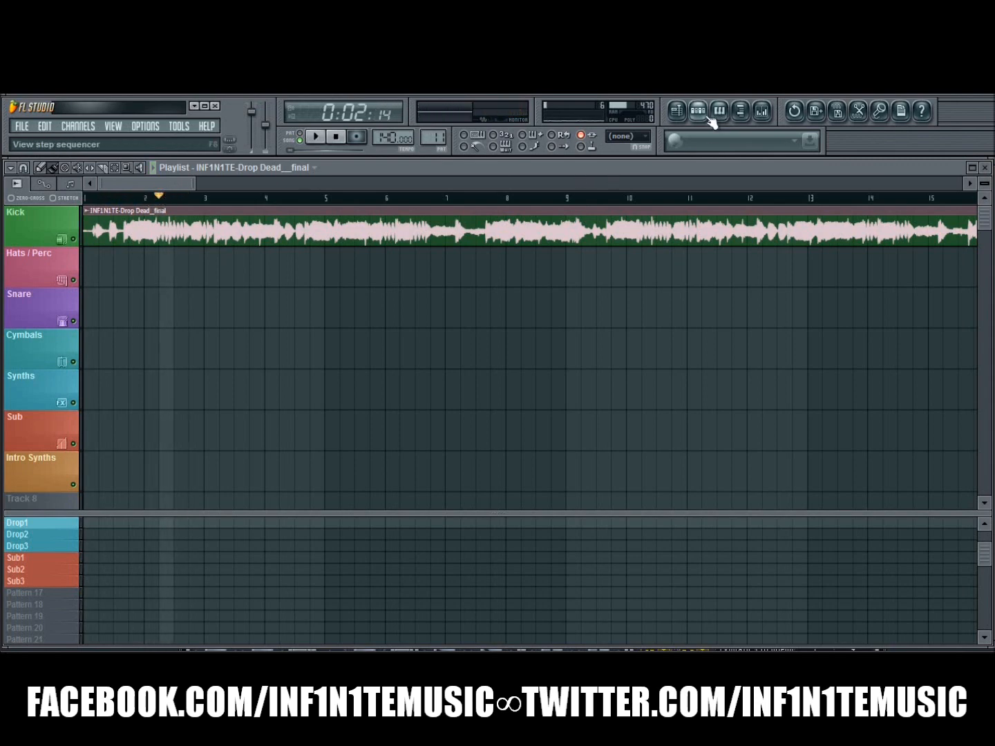
{"action": "scroll", "coordinate": [737, 199], "scroll_direction": "down", "scroll_amount": 4}
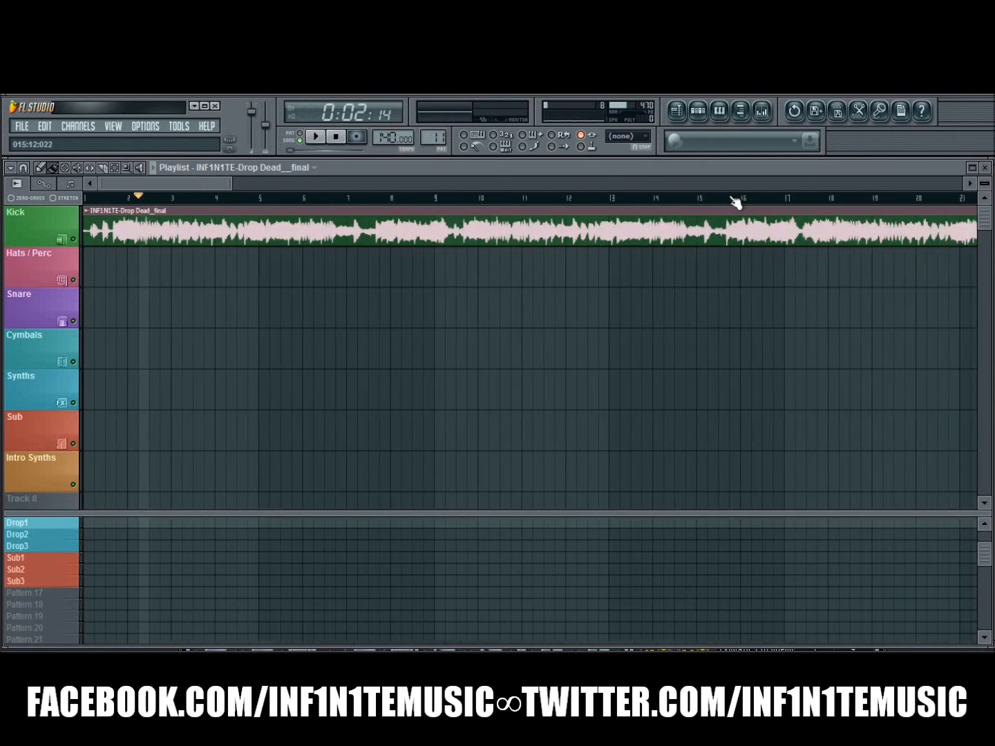
{"action": "scroll", "coordinate": [737, 199], "scroll_direction": "down", "scroll_amount": 3}
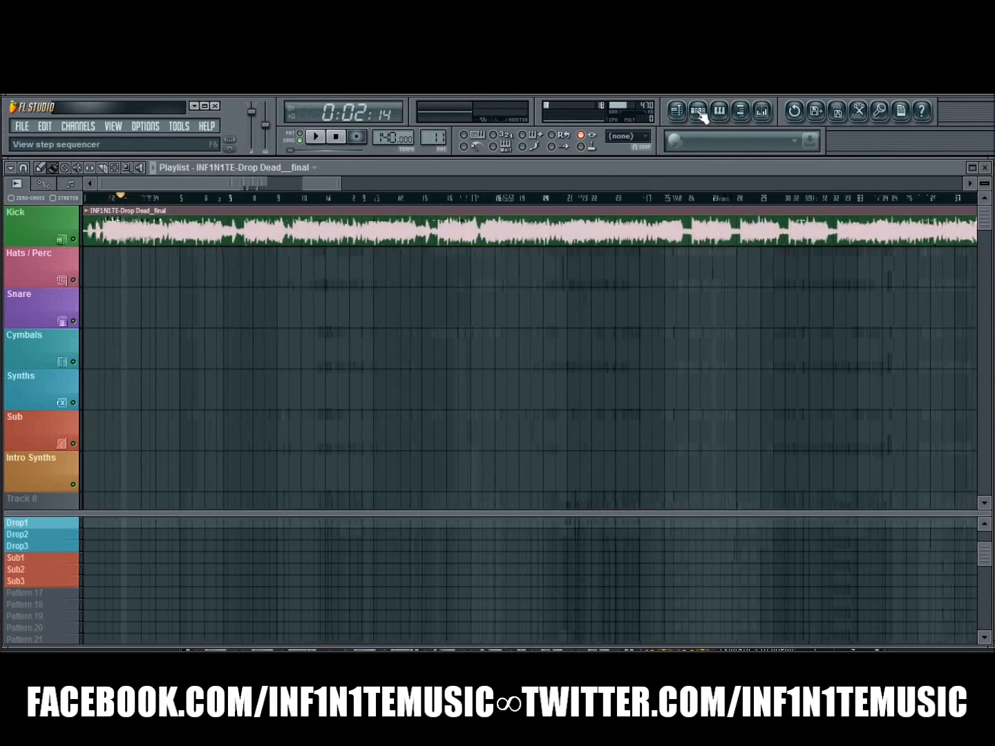
- Show the step sequencer and audition the existing vocal sounds on the Massive and Massive #2 channels
{"action": "left_click", "coordinate": [699, 112]}
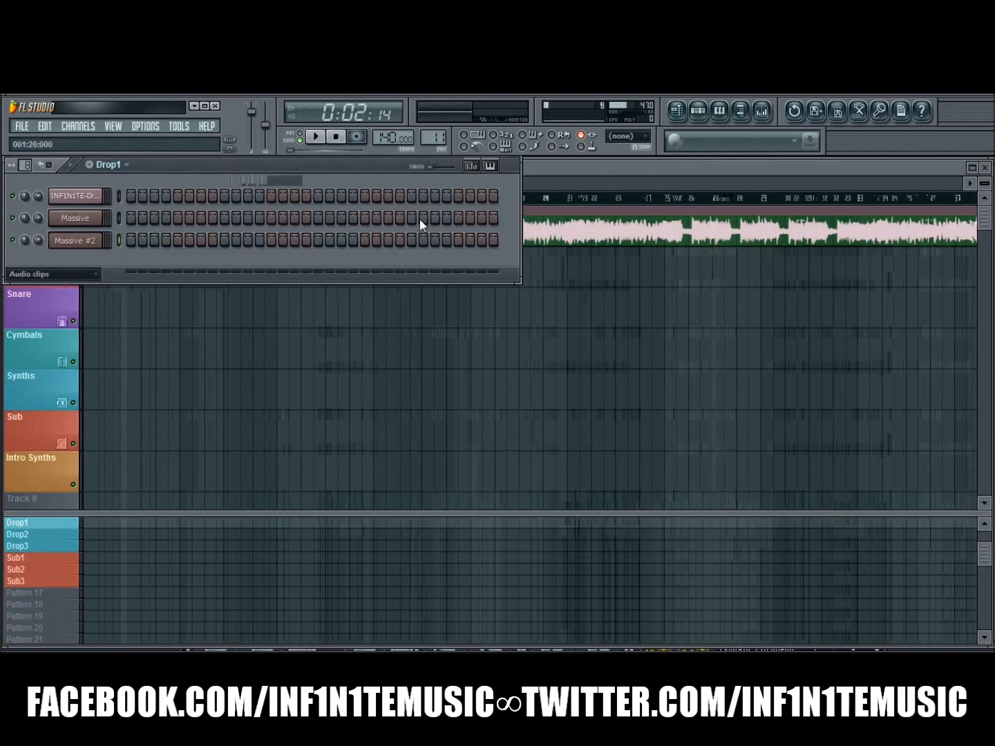
{"action": "left_click", "coordinate": [516, 165]}
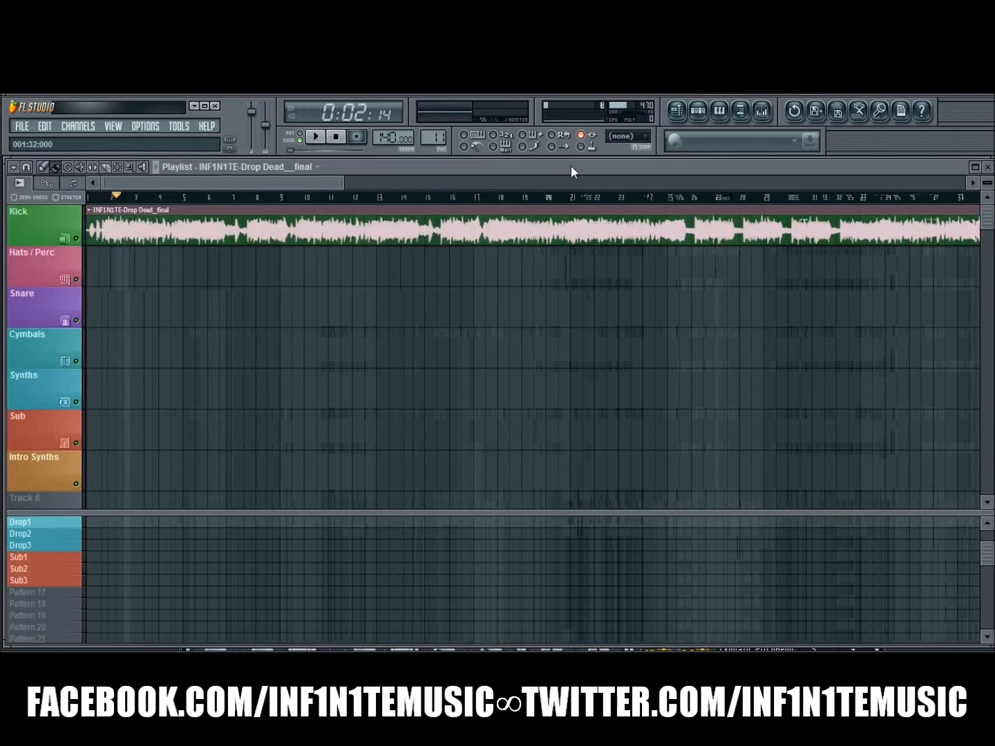
{"action": "left_click", "coordinate": [697, 112]}
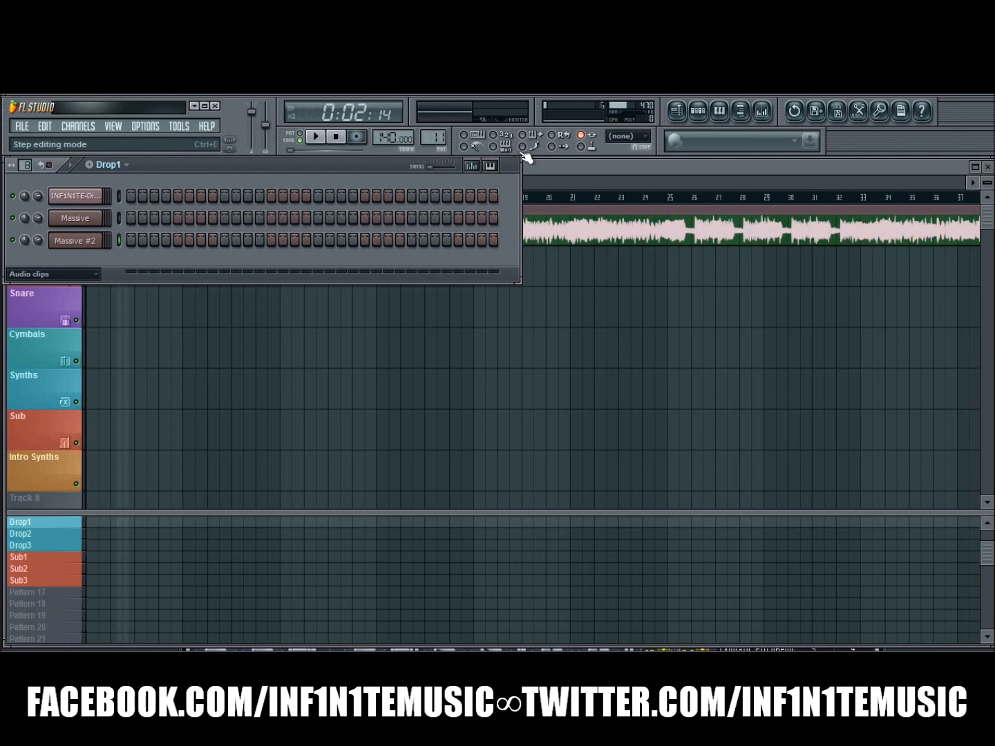
{"action": "left_click", "coordinate": [76, 219]}
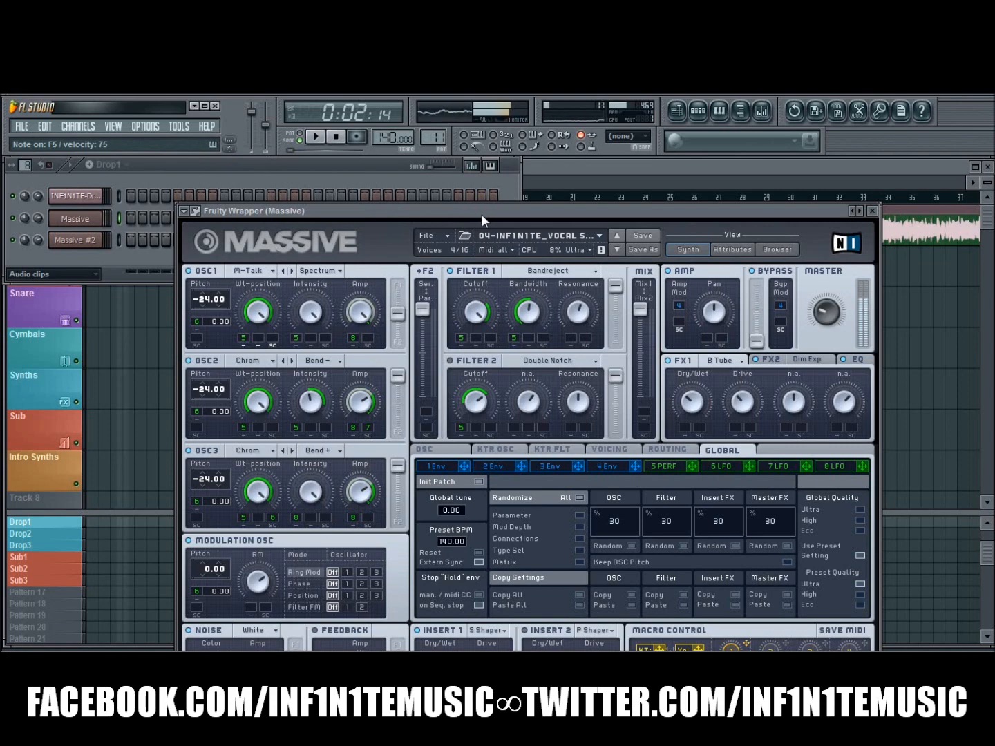
{"action": "left_click_drag", "start_coordinate": [482, 216], "coordinate": [512, 166]}
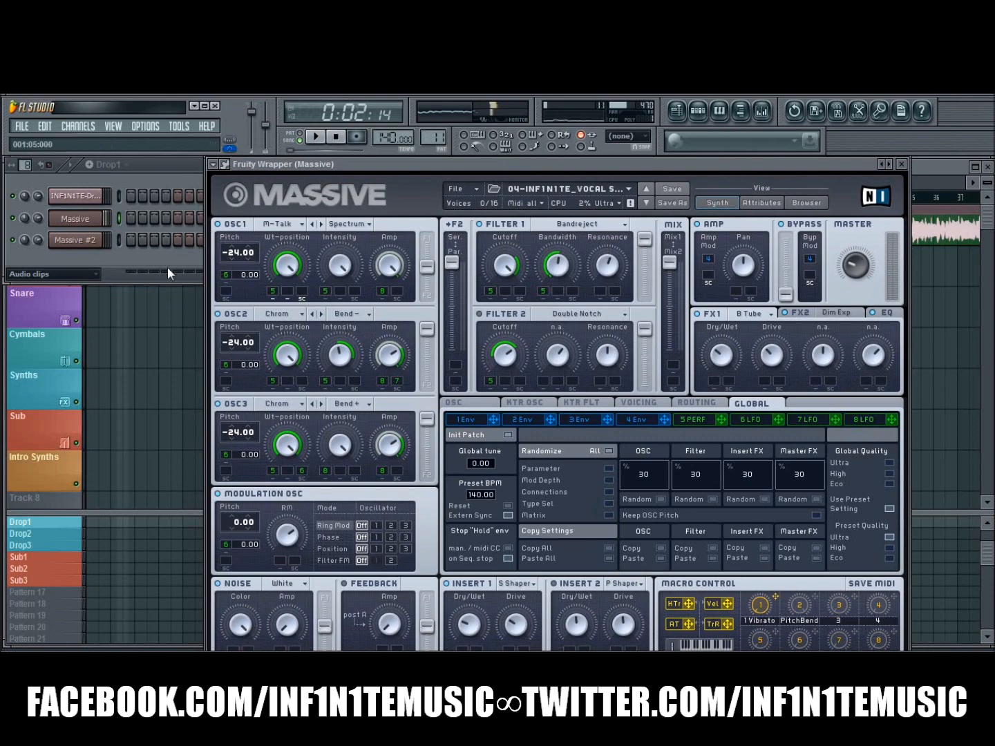
{"action": "left_click", "coordinate": [75, 239]}
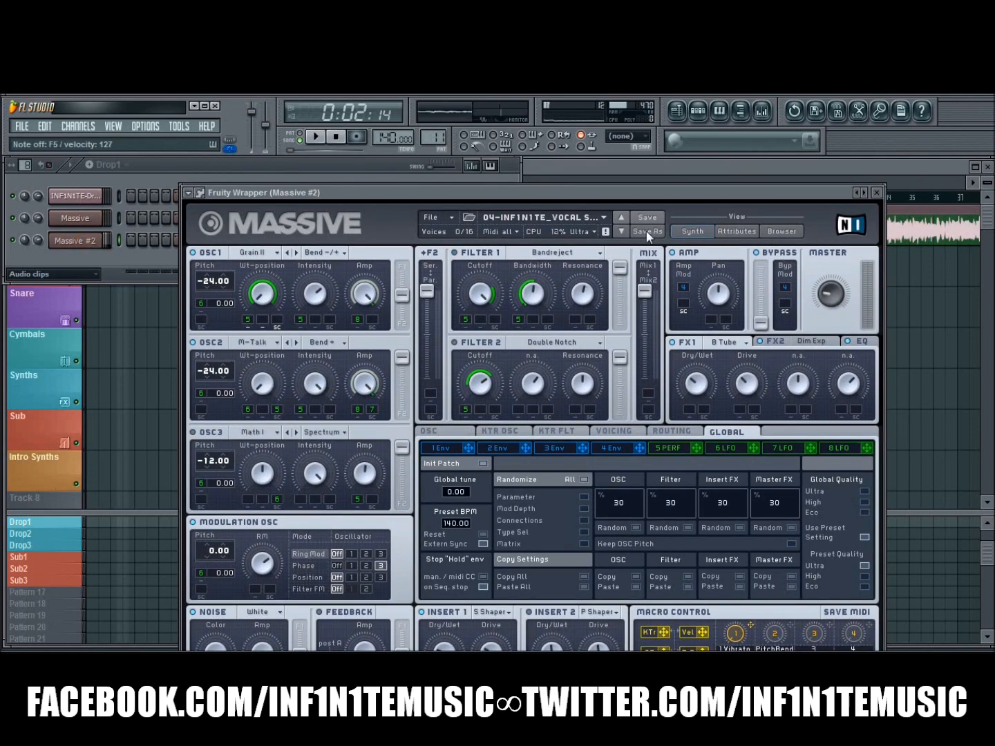
{"action": "left_click", "coordinate": [876, 192]}
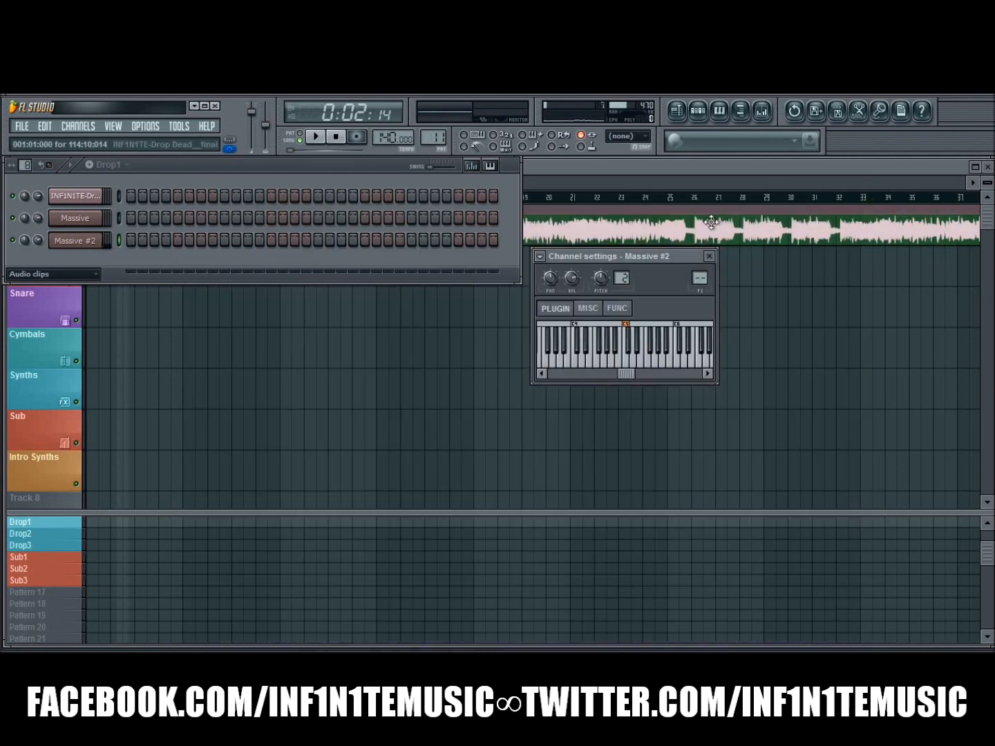
{"action": "left_click", "coordinate": [709, 256]}
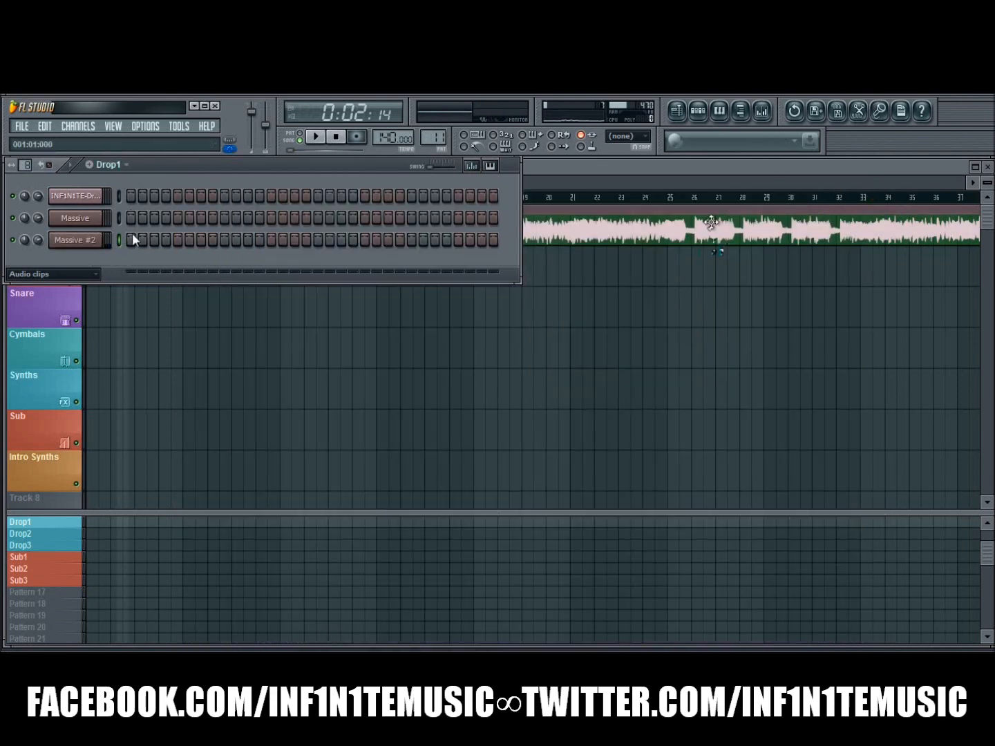
- Start a new blank sound in both the Massive and Massive #2 instruments
{"action": "left_click", "coordinate": [94, 220]}
{"action": "left_click", "coordinate": [457, 188]}
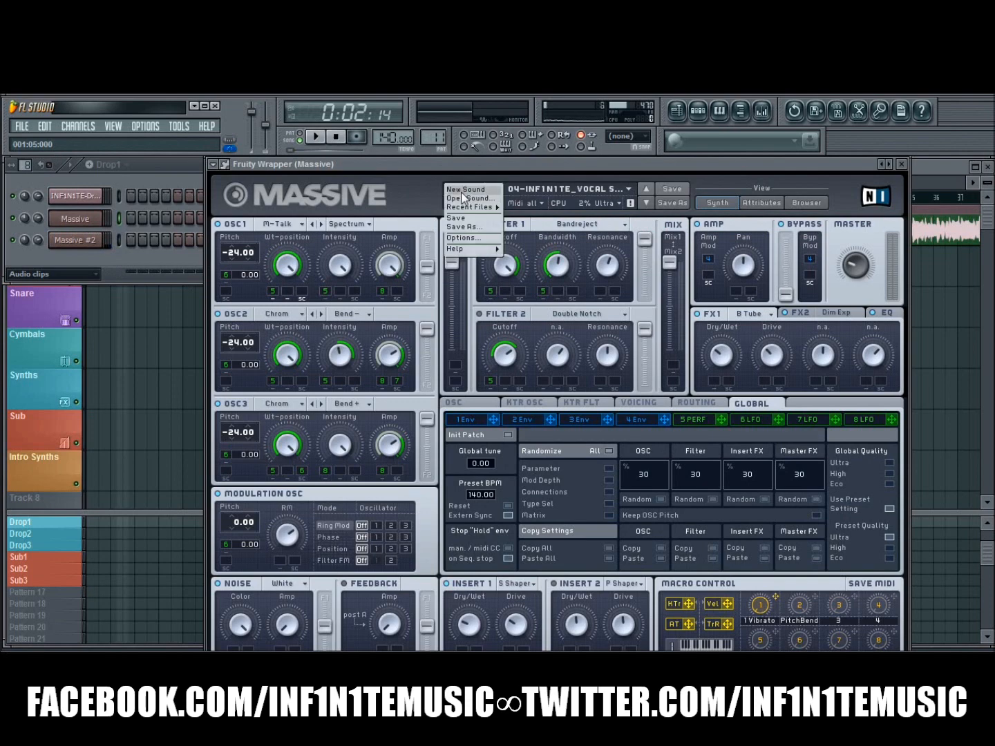
{"action": "left_click", "coordinate": [469, 201]}
{"action": "left_click", "coordinate": [93, 239]}
{"action": "left_click", "coordinate": [440, 216]}
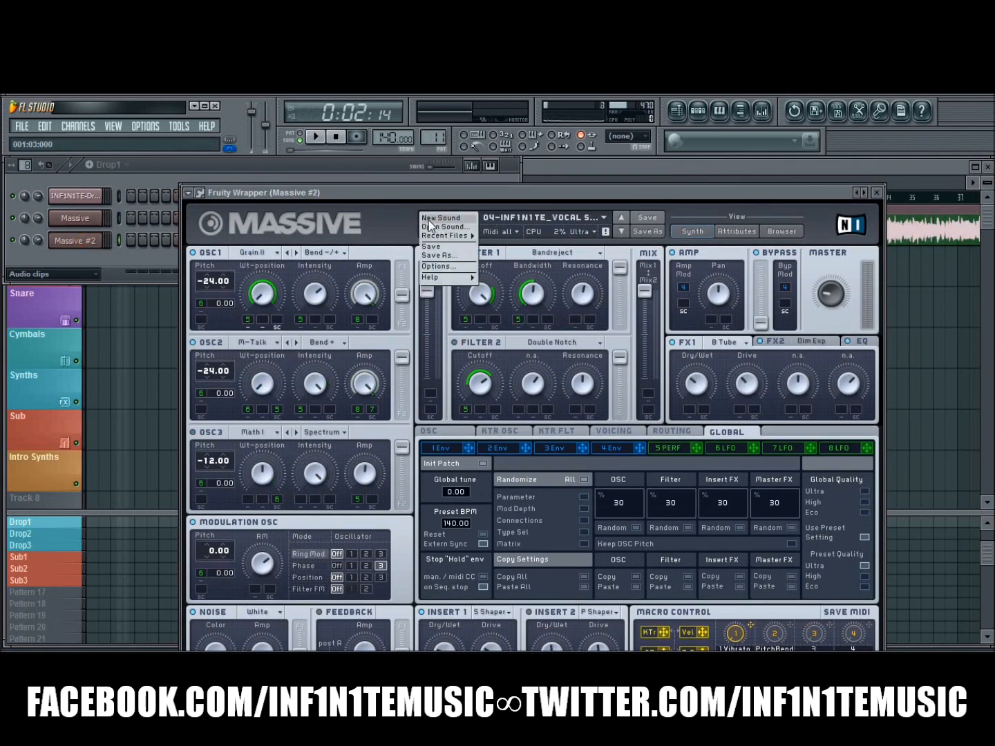
{"action": "left_click", "coordinate": [436, 222]}
{"action": "left_click", "coordinate": [876, 192]}
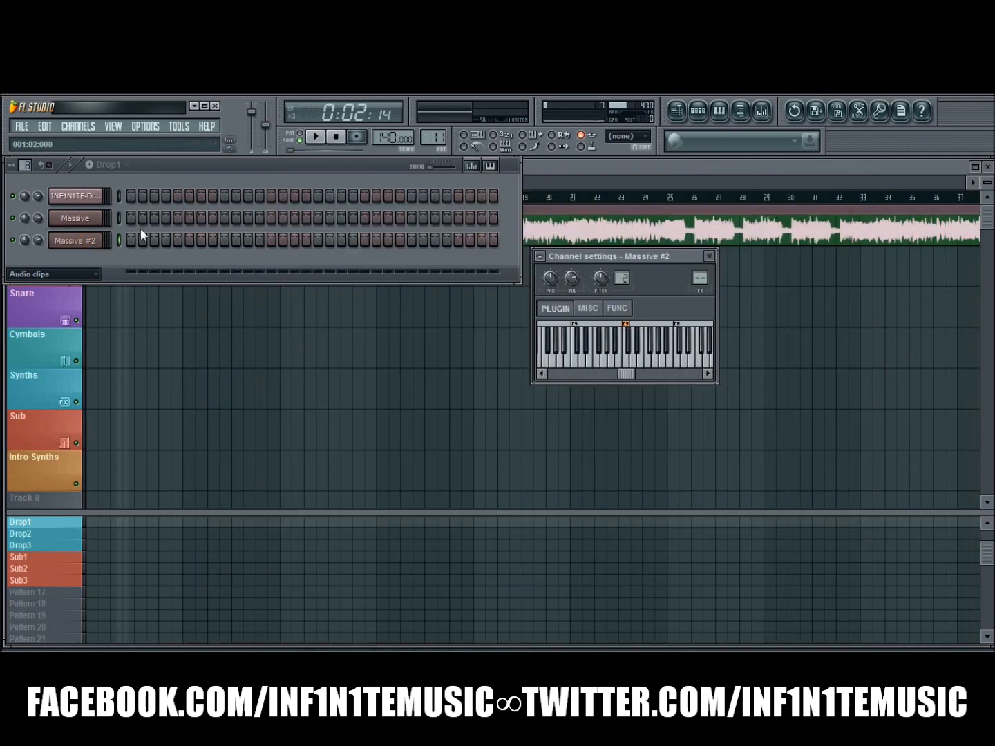
- In Massive, give oscillator 1 the Modern Talking wavetable, a pitch of -24.00, and full intensity and amp
{"action": "left_click", "coordinate": [75, 218]}
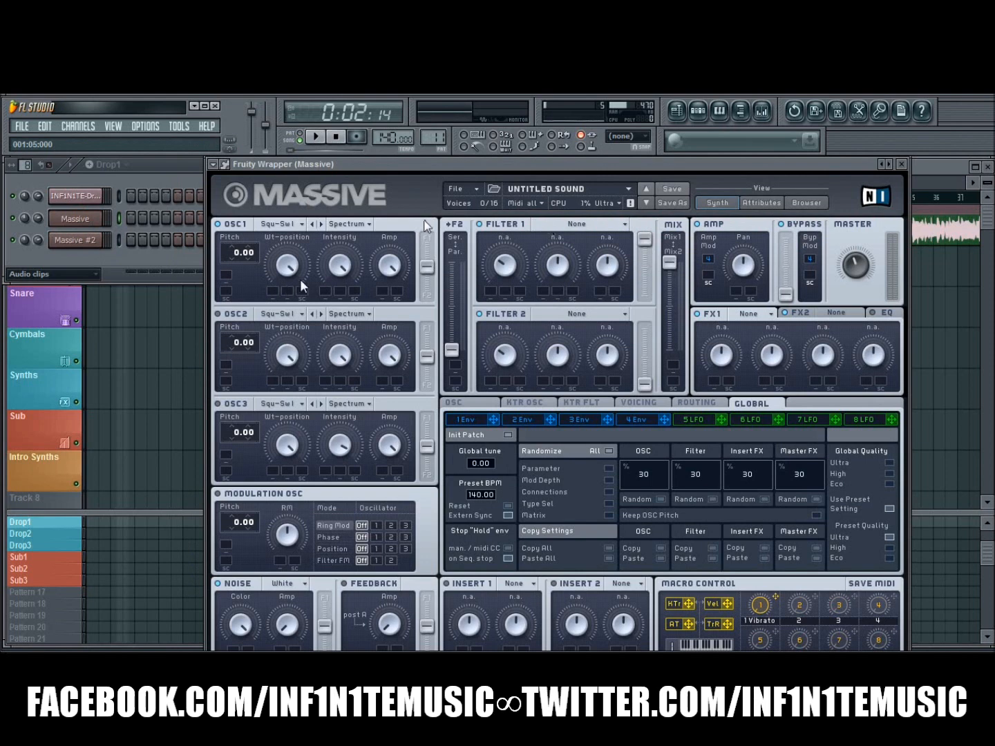
{"action": "left_click", "coordinate": [290, 225]}
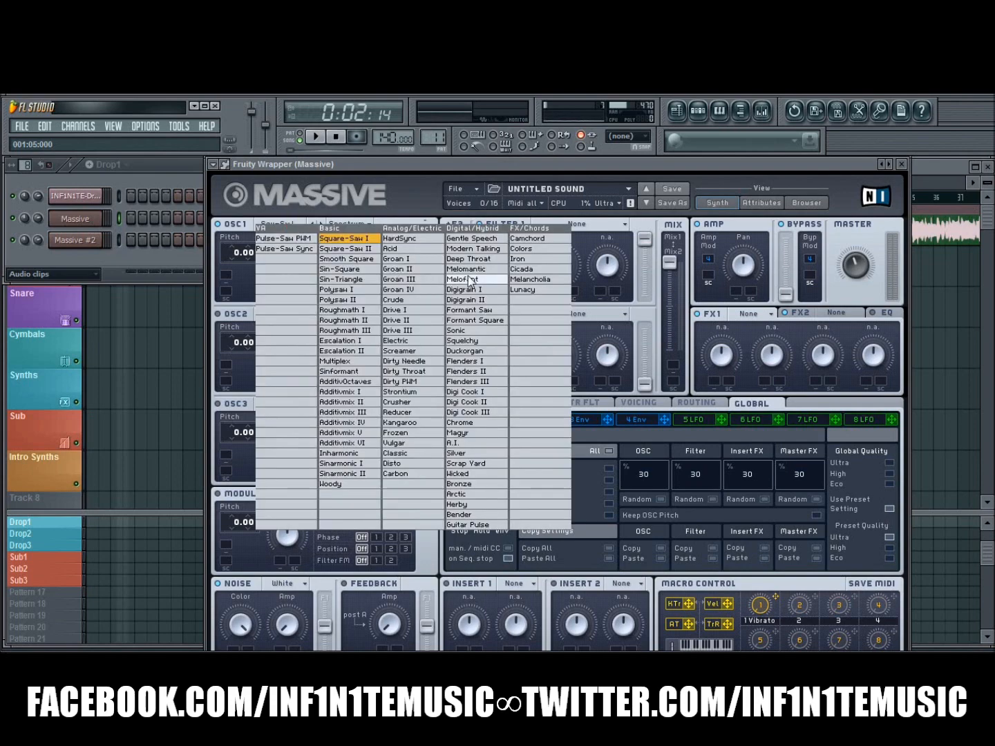
{"action": "left_click", "coordinate": [446, 257]}
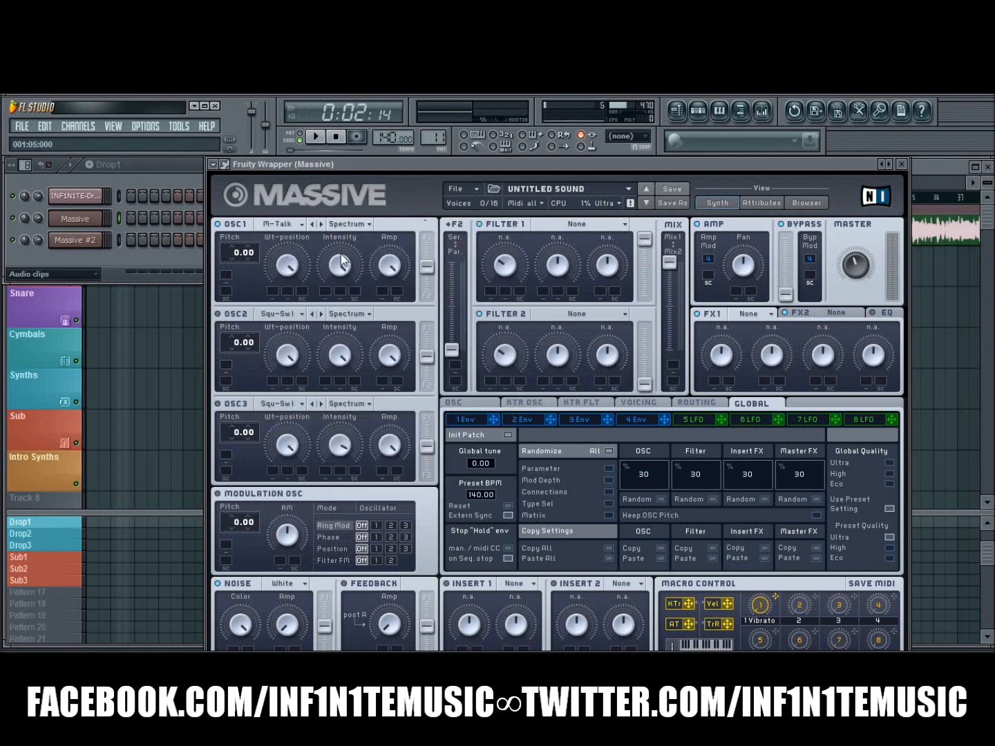
{"action": "left_click_drag", "start_coordinate": [235, 258], "coordinate": [237, 291]}
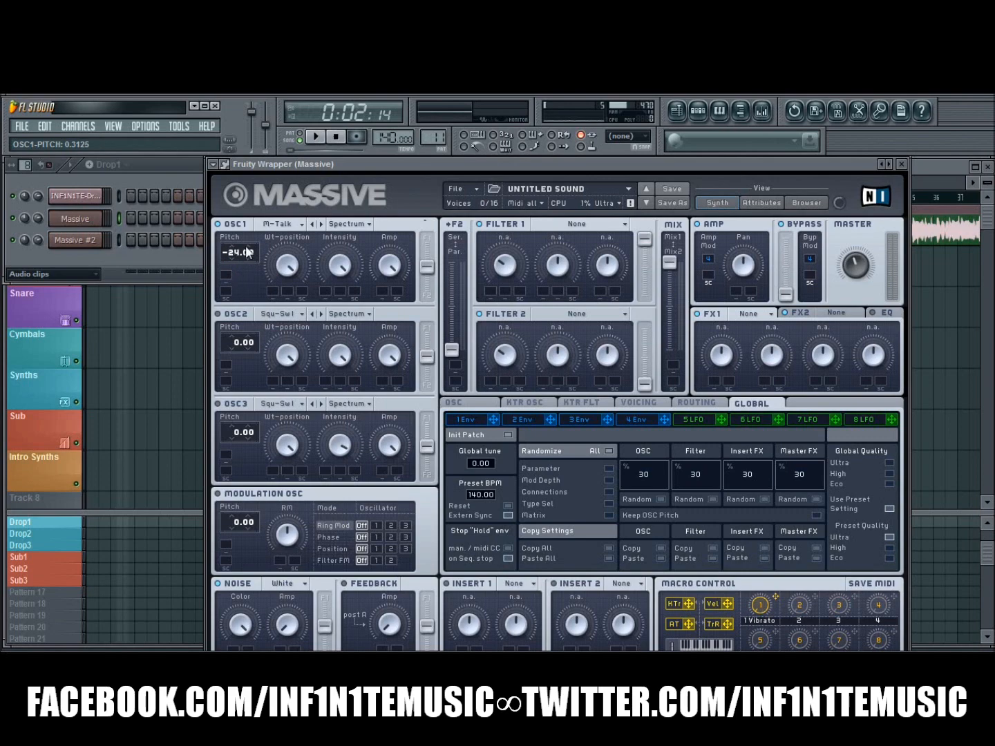
{"action": "left_click_drag", "start_coordinate": [319, 273], "coordinate": [370, 239]}
- Set oscillator 2 to the Chrome wavetable in Bend - mode, with intensity about 0.47 and amp about 0.68
{"action": "left_click", "coordinate": [293, 316]}
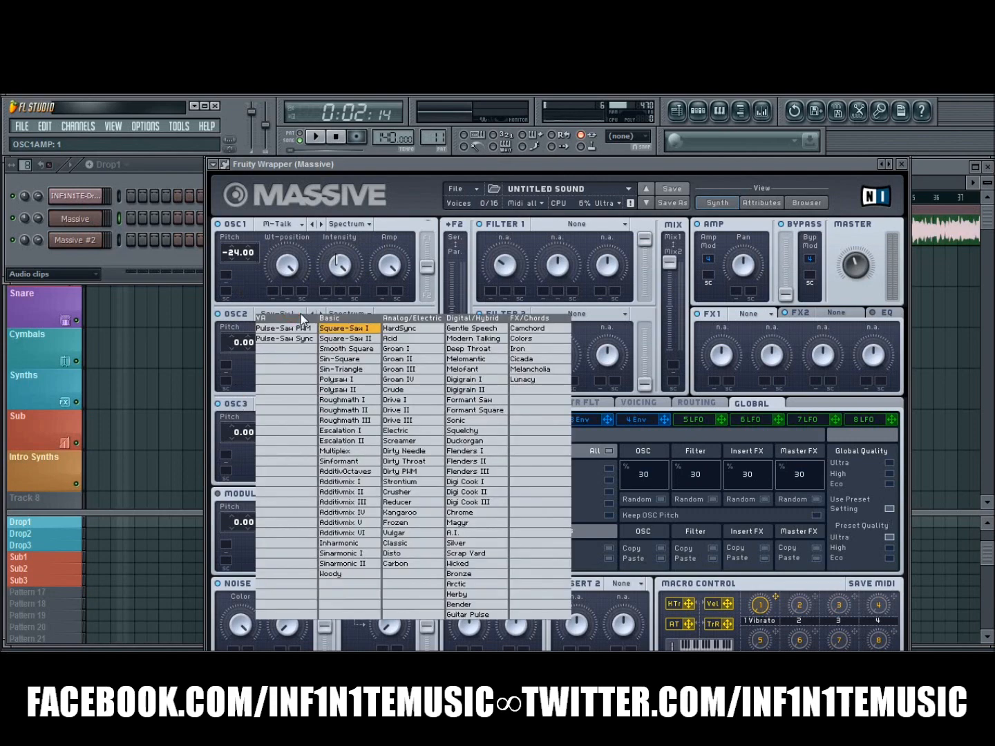
{"action": "left_click", "coordinate": [463, 513]}
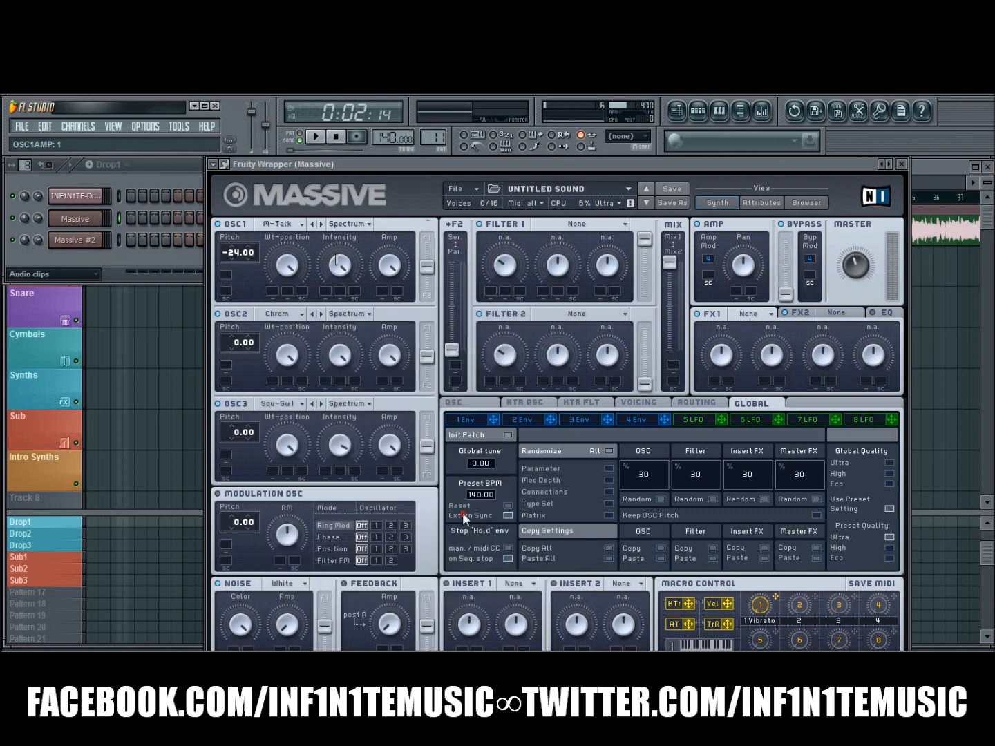
{"action": "left_click", "coordinate": [353, 314]}
{"action": "left_click", "coordinate": [355, 341]}
{"action": "left_click_drag", "start_coordinate": [342, 356], "coordinate": [349, 387]}
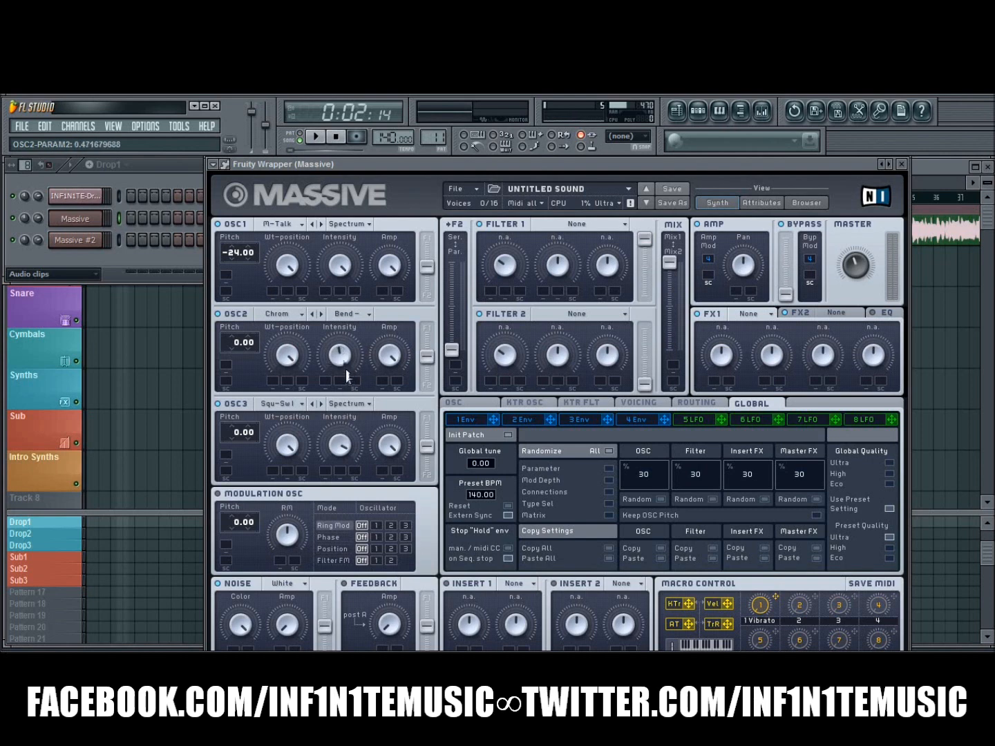
{"action": "left_click_drag", "start_coordinate": [388, 364], "coordinate": [390, 407]}
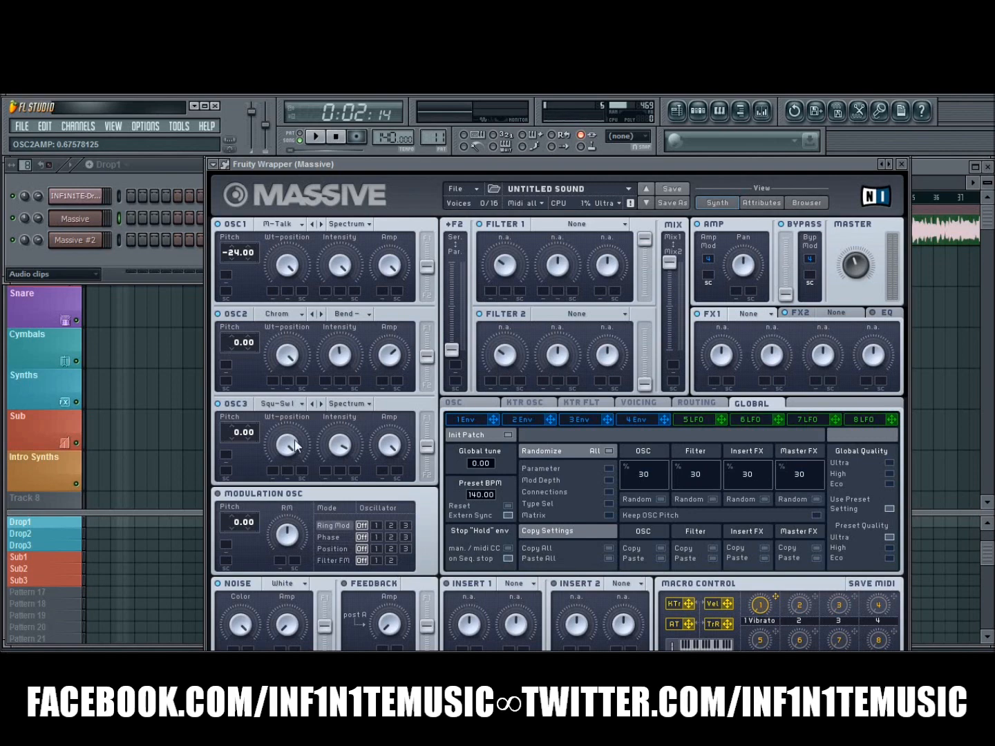
- Give oscillator 3 the Chrome wavetable with a reduced amp, and set the pitch of oscillators 3 and 2 to -24.00
{"action": "left_click", "coordinate": [306, 405]}
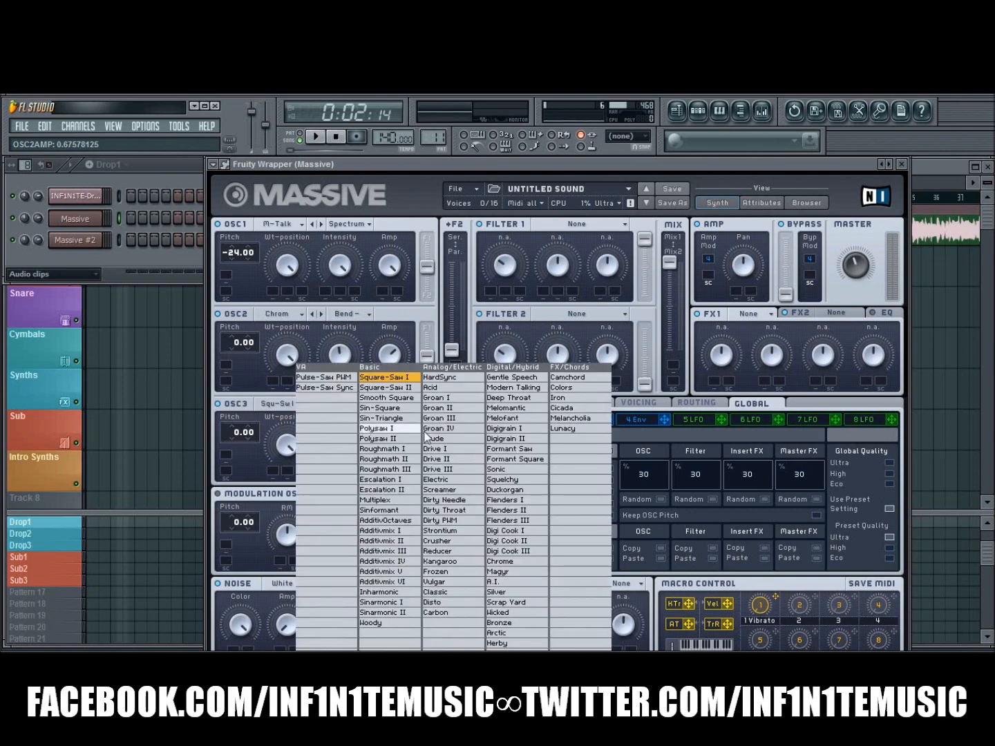
{"action": "left_click", "coordinate": [509, 561]}
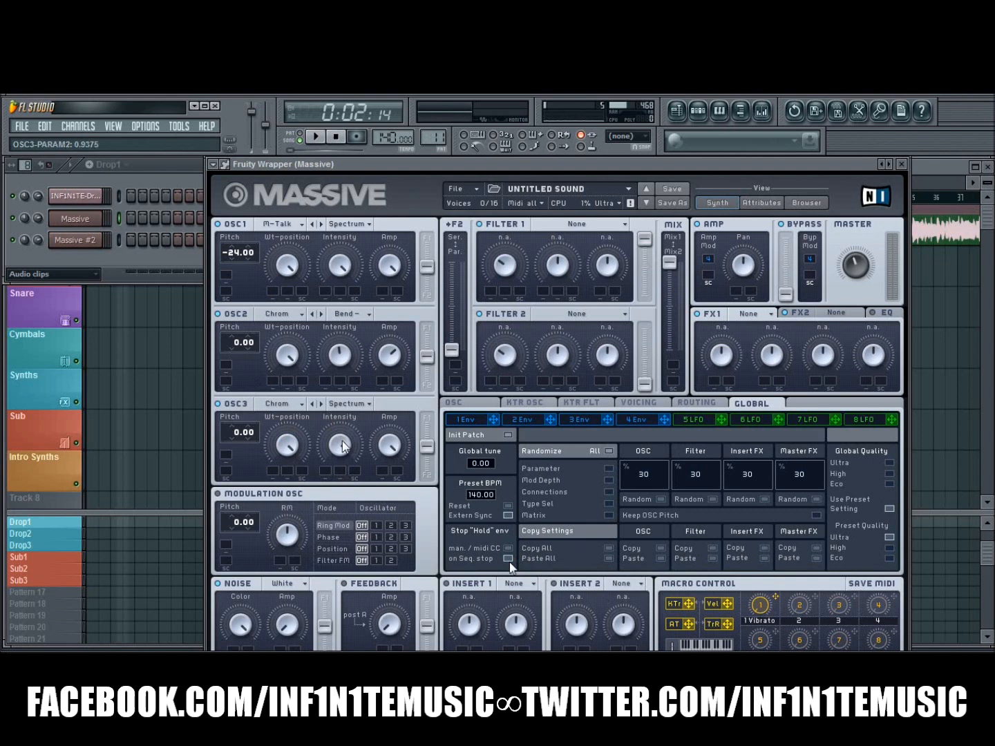
{"action": "left_click_drag", "start_coordinate": [390, 453], "coordinate": [394, 486]}
{"action": "left_click_drag", "start_coordinate": [235, 437], "coordinate": [243, 473]}
{"action": "left_click_drag", "start_coordinate": [231, 337], "coordinate": [233, 387]}
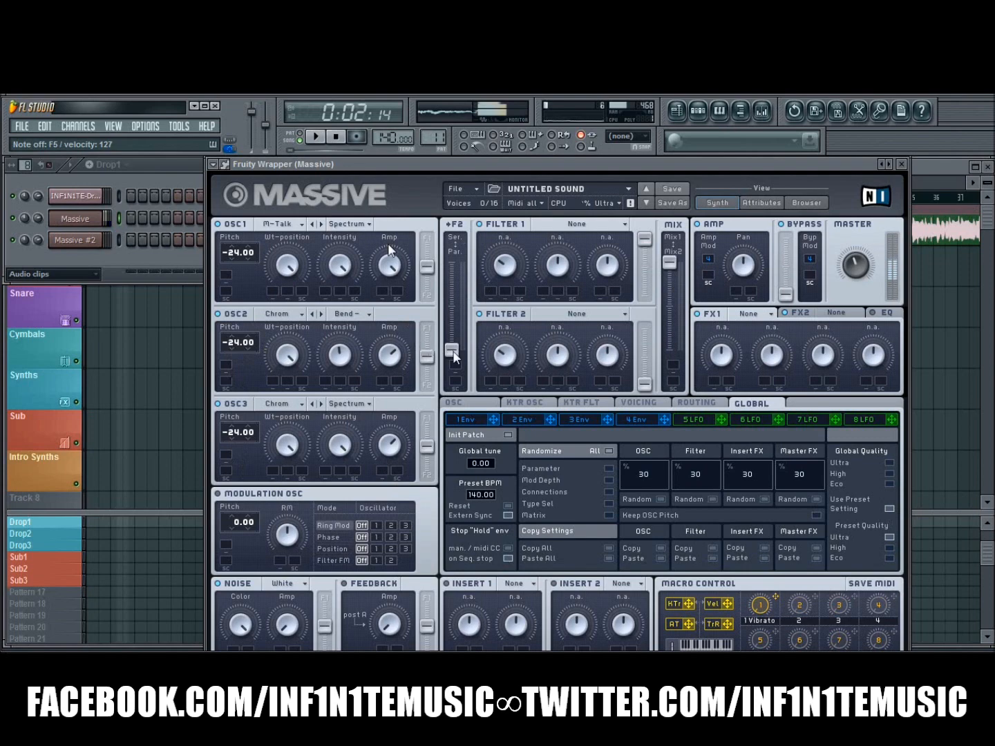
- Route the filters fully in series and set Filter 1 to Bandreject with full cutoff and slightly raised resonance
{"action": "left_click_drag", "start_coordinate": [452, 350], "coordinate": [472, 243]}
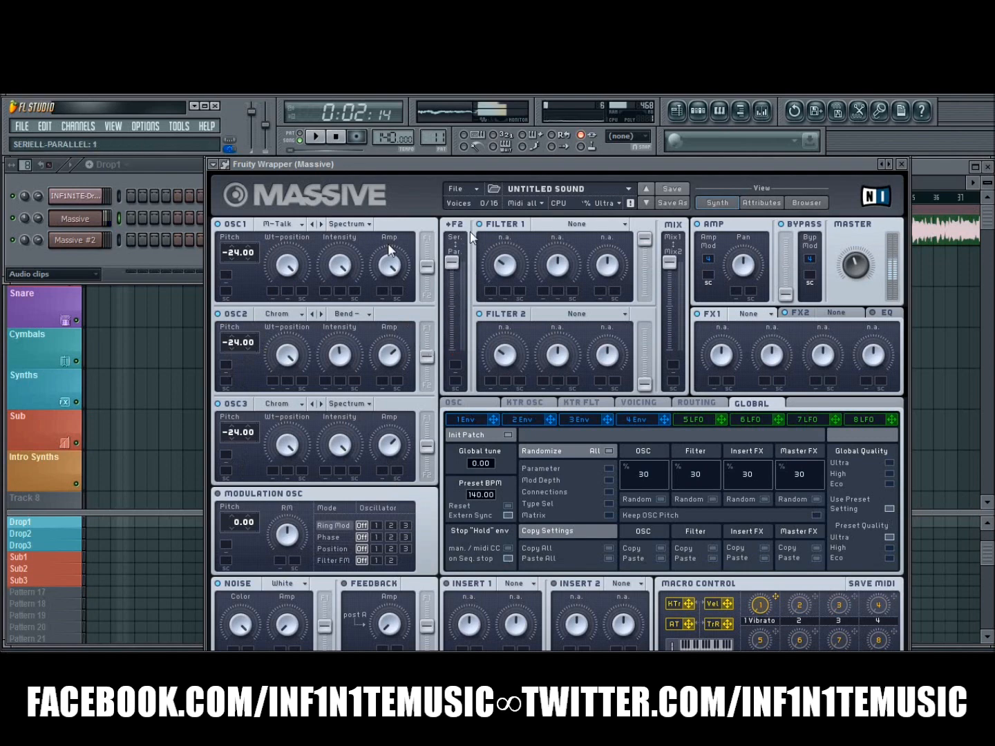
{"action": "left_click", "coordinate": [576, 227]}
{"action": "left_click", "coordinate": [544, 287]}
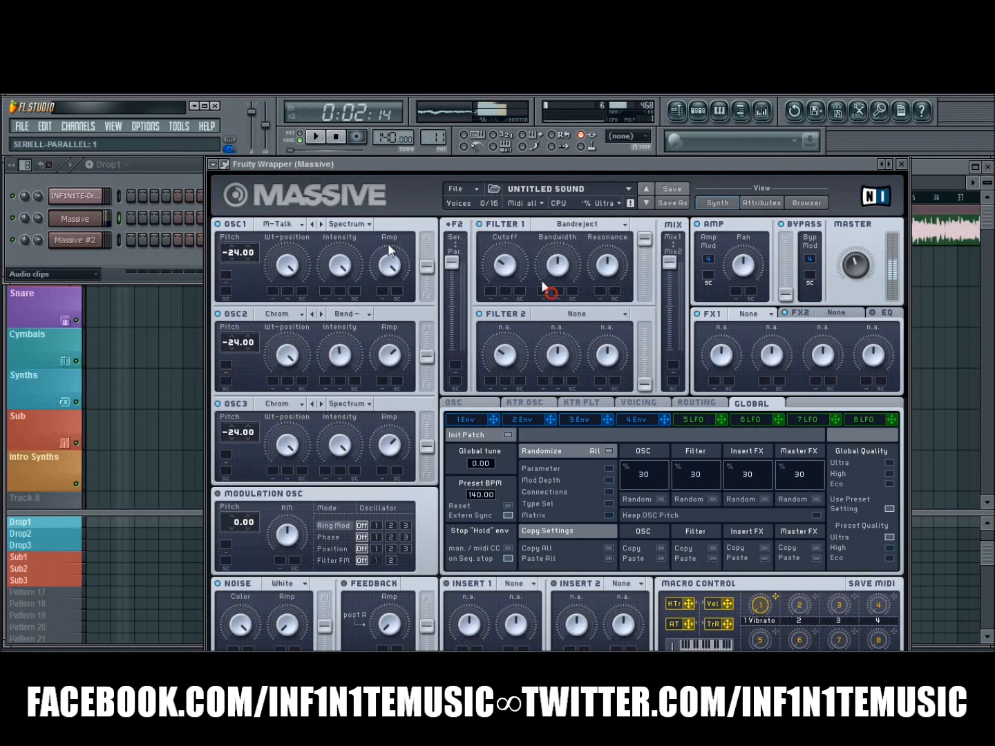
{"action": "left_click_drag", "start_coordinate": [502, 273], "coordinate": [502, 272]}
{"action": "left_click_drag", "start_coordinate": [567, 280], "coordinate": [617, 267]}
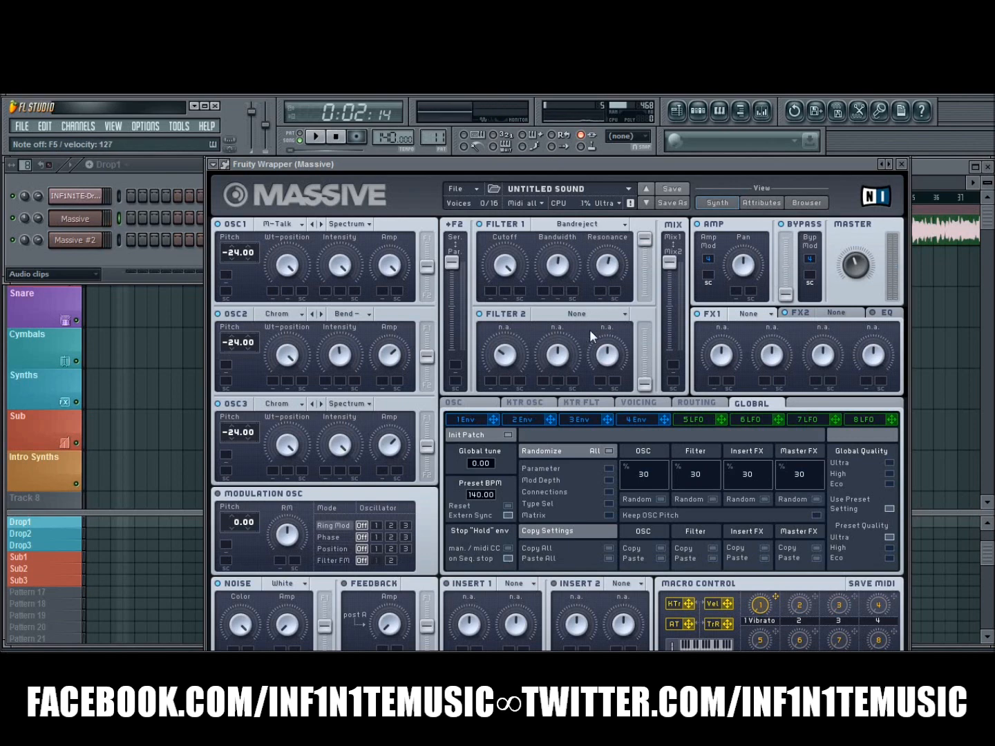
- Change modulator 5 to a synced Performer with a 1/1 ratio, and raise its XFade Seq and Amp Mod fully
{"action": "left_click", "coordinate": [685, 420]}
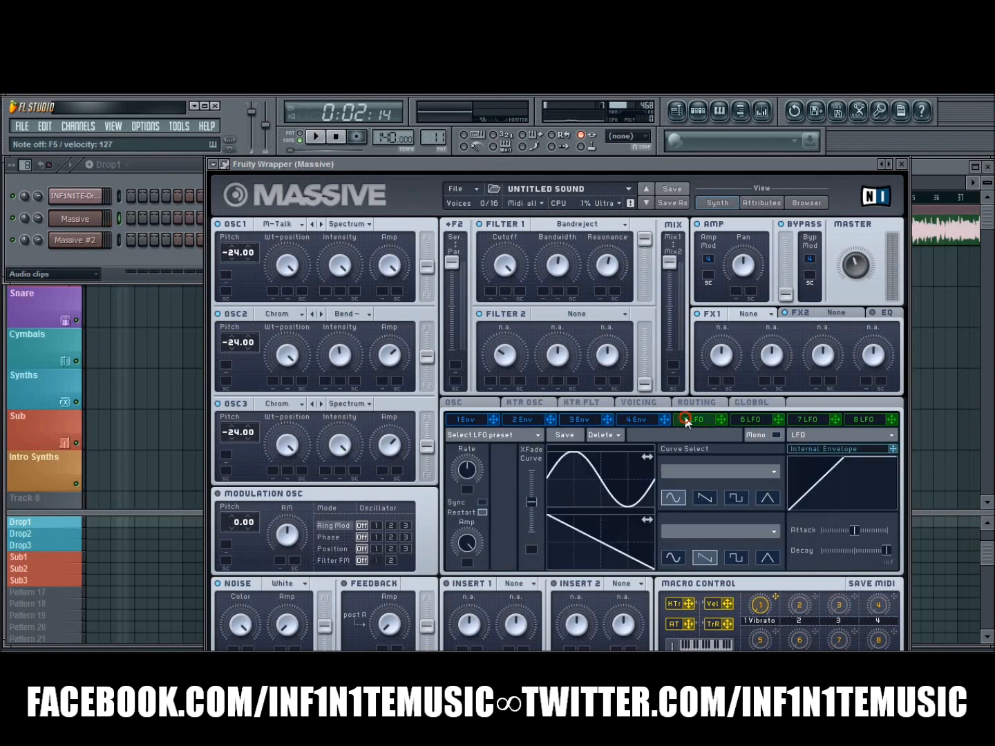
{"action": "left_click", "coordinate": [836, 435]}
{"action": "left_click", "coordinate": [807, 451]}
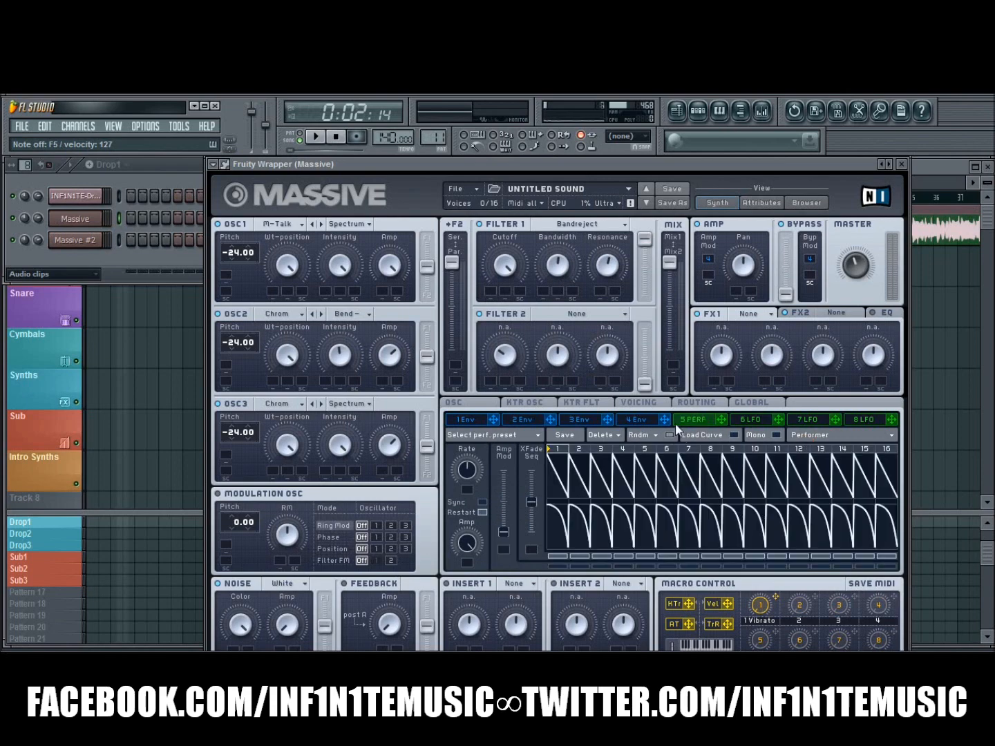
{"action": "left_click", "coordinate": [482, 503]}
{"action": "left_click_drag", "start_coordinate": [475, 480], "coordinate": [472, 543]}
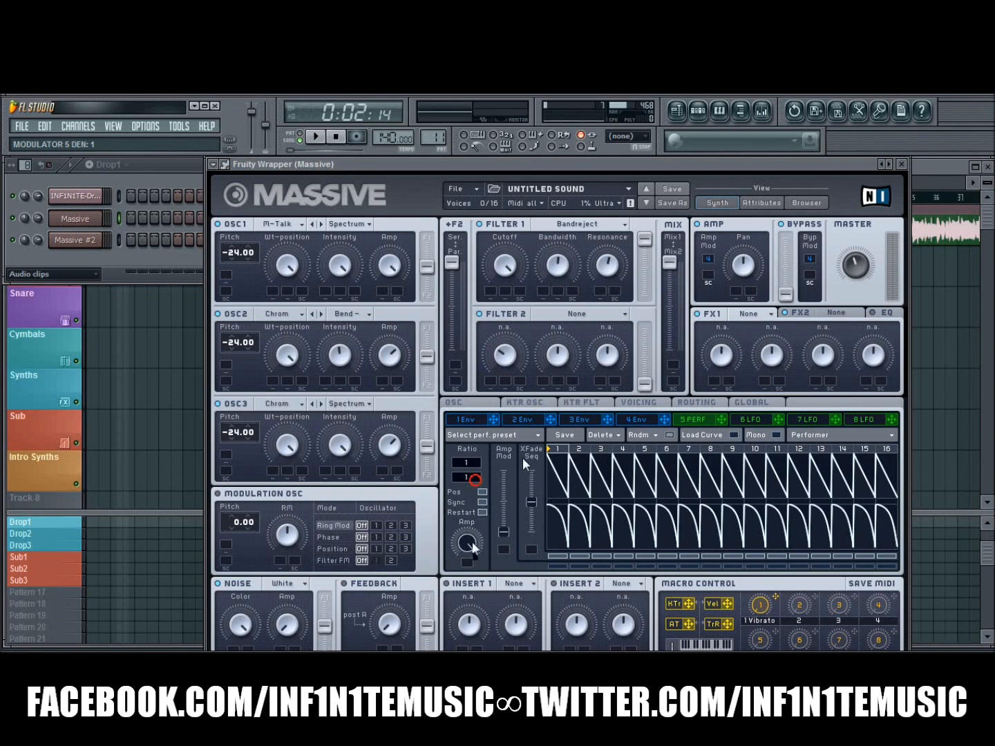
{"action": "left_click_drag", "start_coordinate": [531, 502], "coordinate": [531, 467]}
{"action": "left_click_drag", "start_coordinate": [507, 539], "coordinate": [511, 460]}
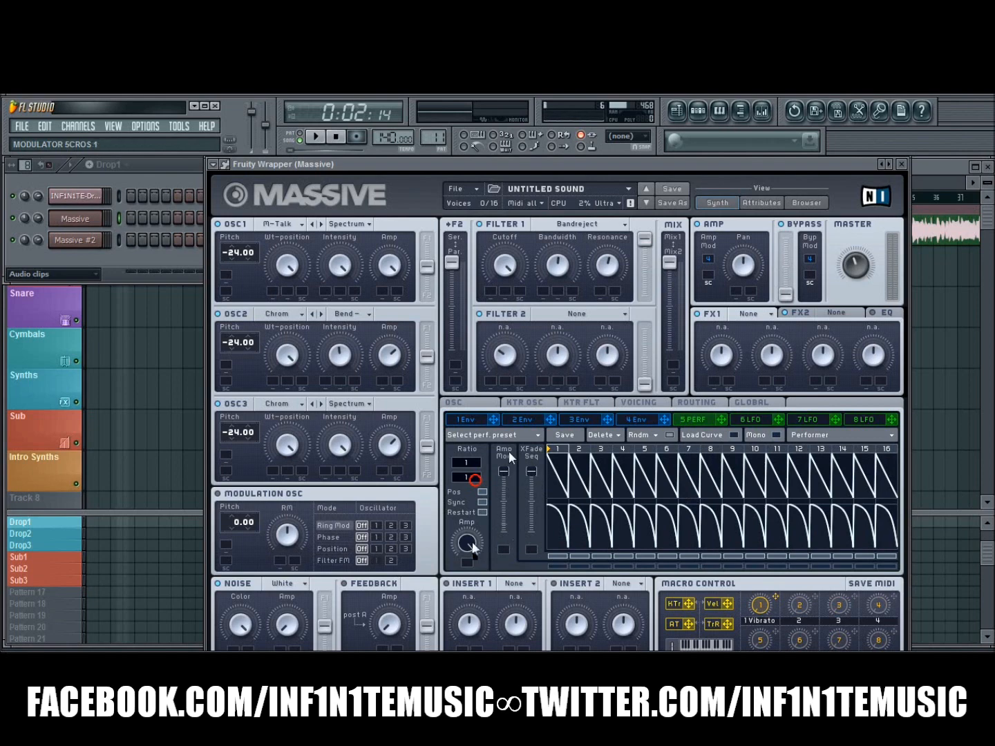
- Shape the Performer's upper sequence as a rounded hump across steps 1 and 2, and flatten steps 3 to 16 to zero
{"action": "left_click", "coordinate": [713, 434]}
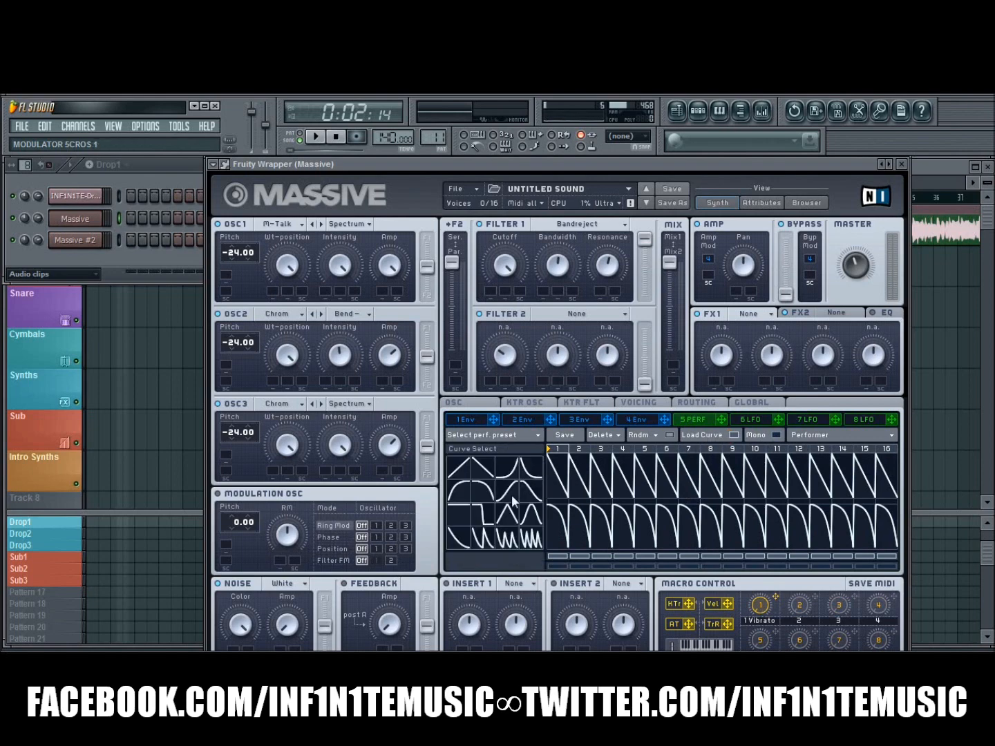
{"action": "left_click", "coordinate": [561, 471]}
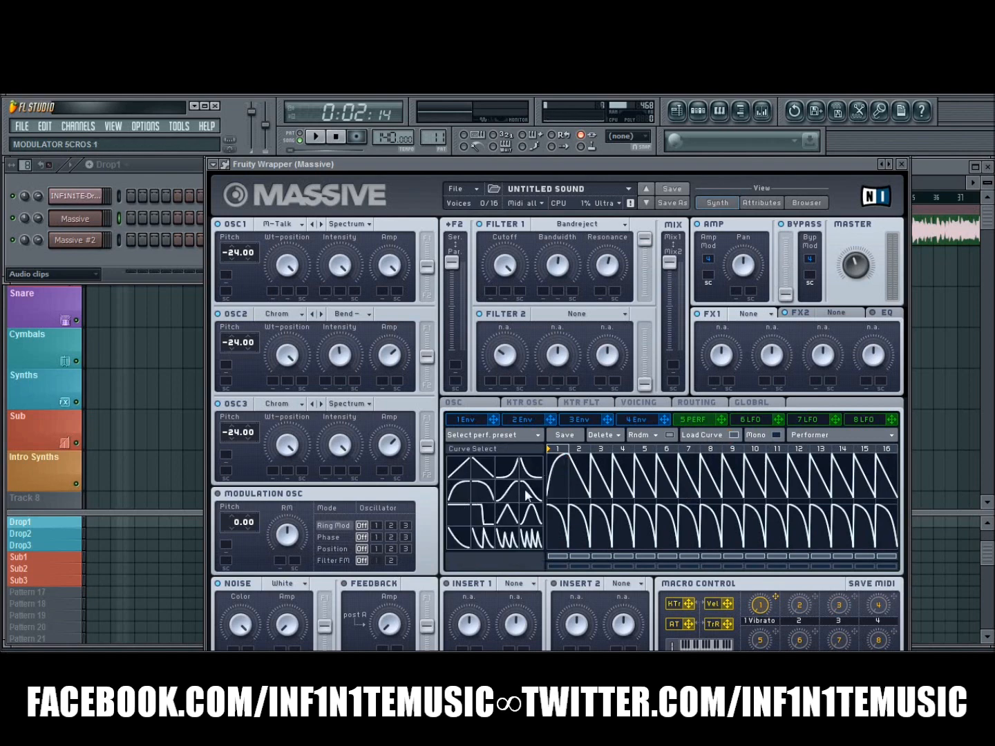
{"action": "left_click", "coordinate": [482, 491]}
{"action": "left_click", "coordinate": [576, 475]}
{"action": "mouse_move", "coordinate": [608, 482]}
{"action": "left_mouse_down"}
{"action": "mouse_move", "coordinate": [609, 519]}
{"action": "mouse_move", "coordinate": [878, 511]}
{"action": "mouse_move", "coordinate": [842, 498]}
{"action": "left_mouse_up"}
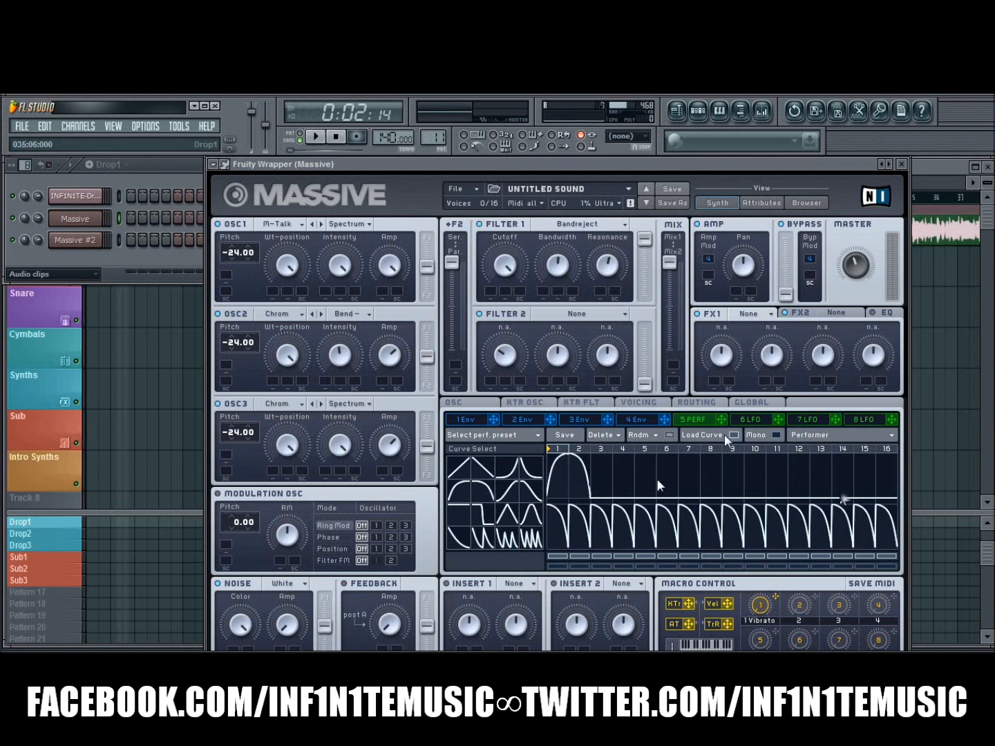
- Assign modulator 5 to the Wt-position of all three oscillators and to the cutoff and bandwidth of Filter 1, setting their modulation ranges
{"action": "left_click_drag", "start_coordinate": [722, 422], "coordinate": [286, 406]}
{"action": "left_click_drag", "start_coordinate": [657, 421], "coordinate": [277, 388]}
{"action": "left_click_drag", "start_coordinate": [277, 381], "coordinate": [281, 487]}
{"action": "left_click_drag", "start_coordinate": [723, 419], "coordinate": [313, 601]}
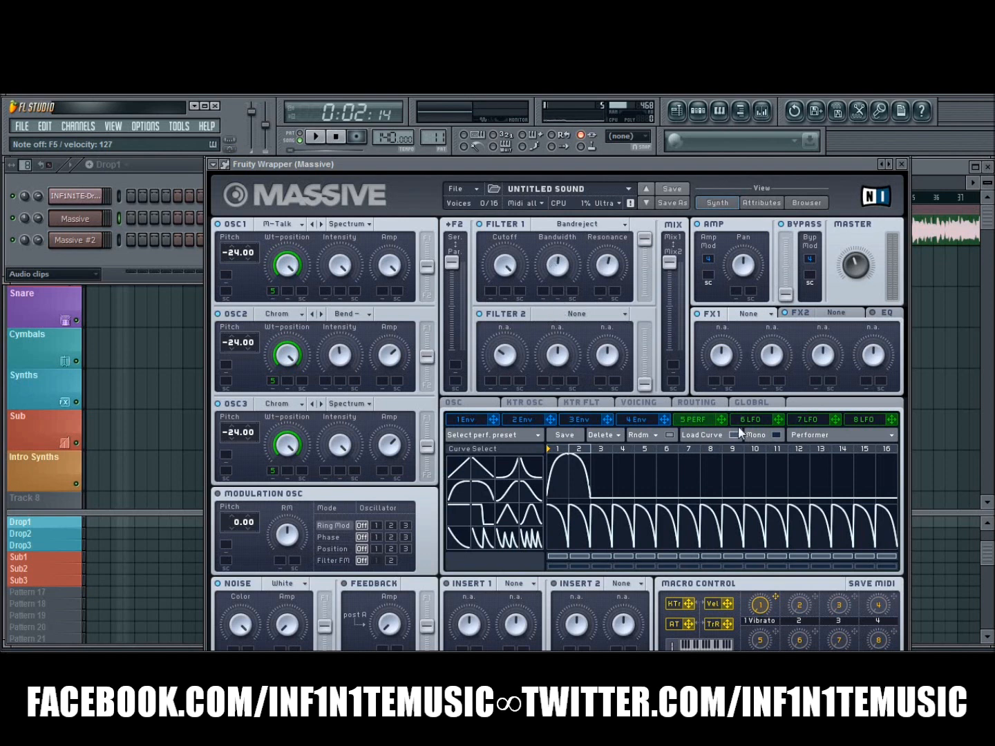
{"action": "left_click_drag", "start_coordinate": [720, 420], "coordinate": [490, 295]}
{"action": "left_click_drag", "start_coordinate": [724, 419], "coordinate": [542, 294]}
- Assign modulator 6 to oscillator 1's amp and set that LFO to a synced 1/12 ratio with a falling sawtooth curve
{"action": "left_click_drag", "start_coordinate": [721, 419], "coordinate": [380, 289]}
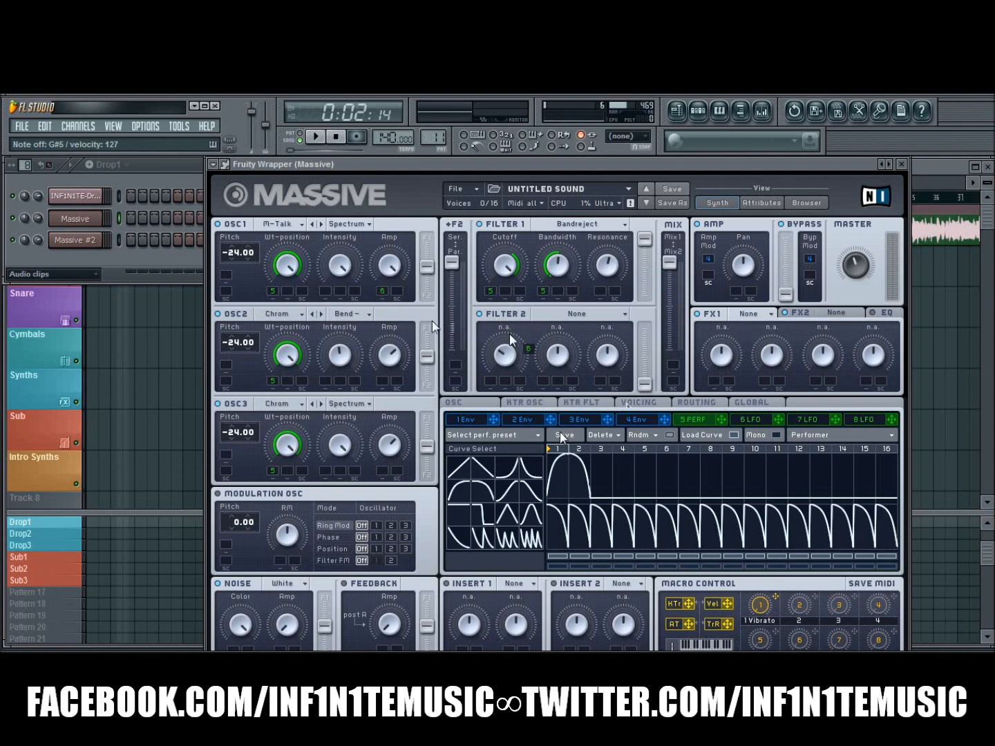
{"action": "left_click", "coordinate": [759, 420]}
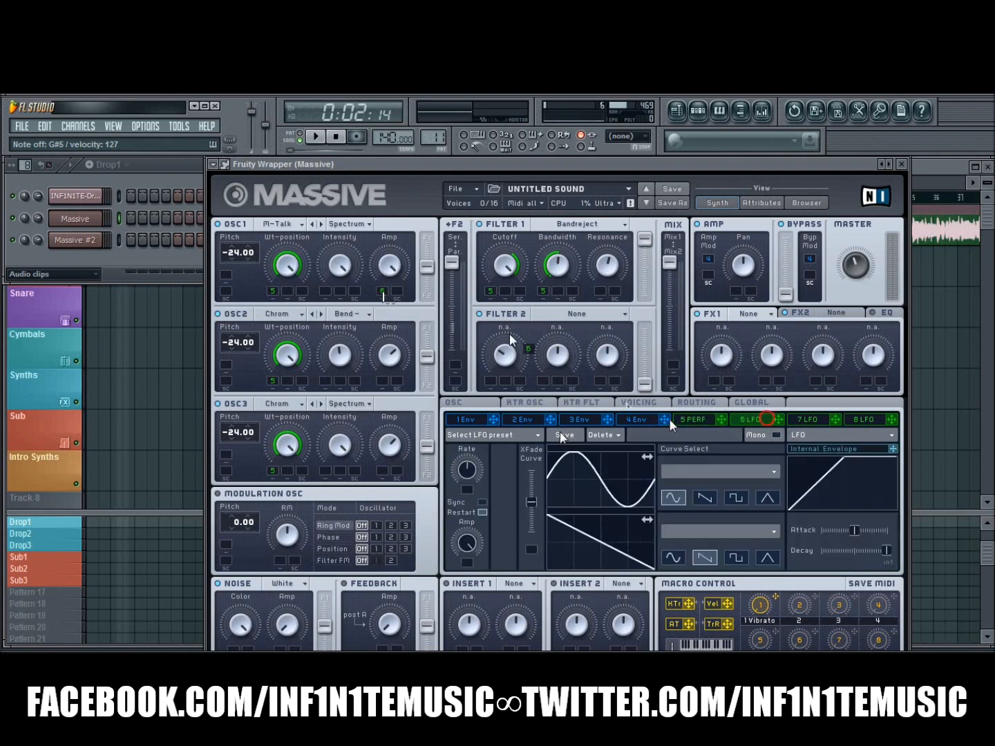
{"action": "left_click", "coordinate": [482, 501]}
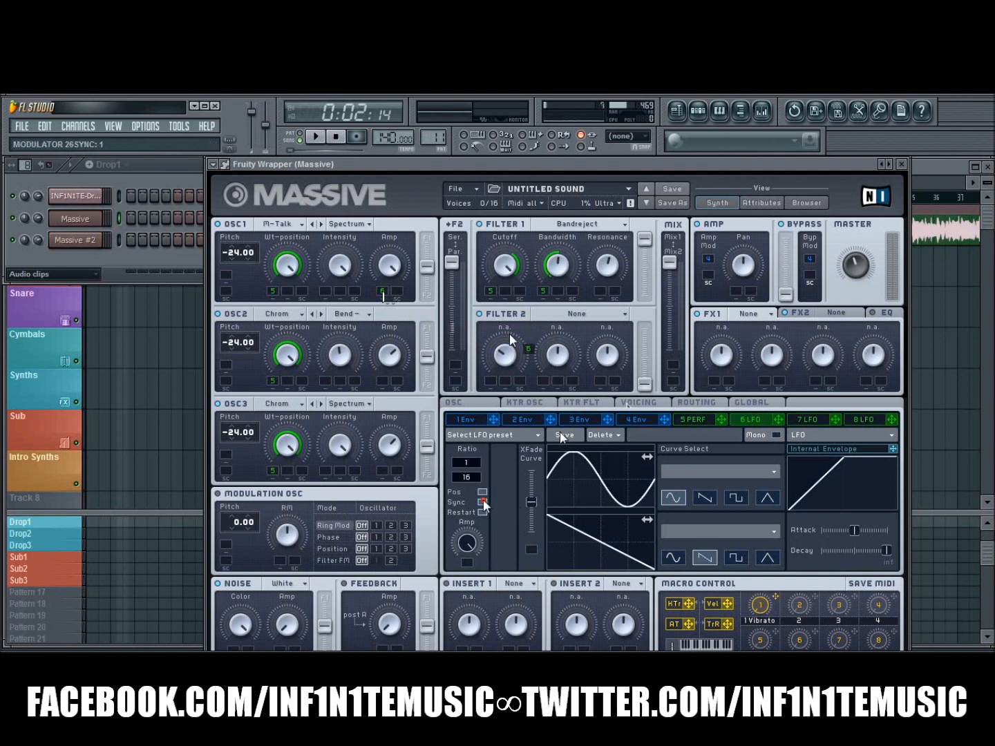
{"action": "mouse_move", "coordinate": [469, 484]}
{"action": "left_mouse_down"}
{"action": "mouse_move", "coordinate": [480, 476]}
{"action": "mouse_move", "coordinate": [474, 485]}
{"action": "left_mouse_up"}
{"action": "left_click", "coordinate": [703, 497]}
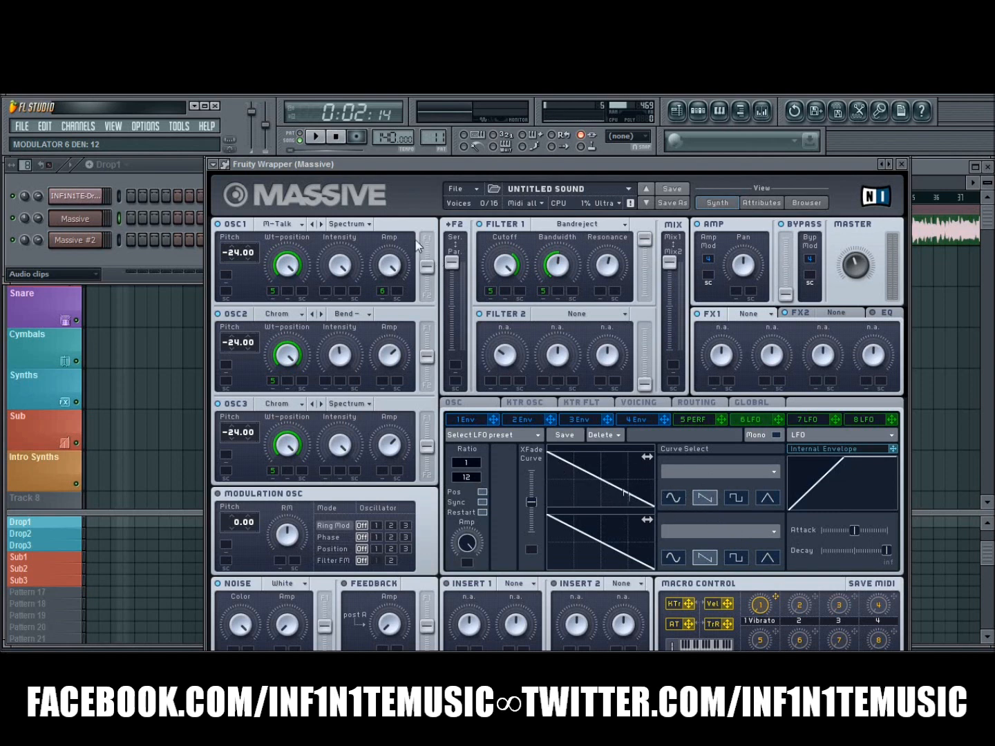
- Assign modulator 6 to the amp of oscillators 2 and 3 and set the modulation range
{"action": "left_click_drag", "start_coordinate": [776, 420], "coordinate": [391, 388]}
{"action": "left_click_drag", "start_coordinate": [777, 420], "coordinate": [386, 469]}
{"action": "left_click_drag", "start_coordinate": [383, 380], "coordinate": [383, 391]}
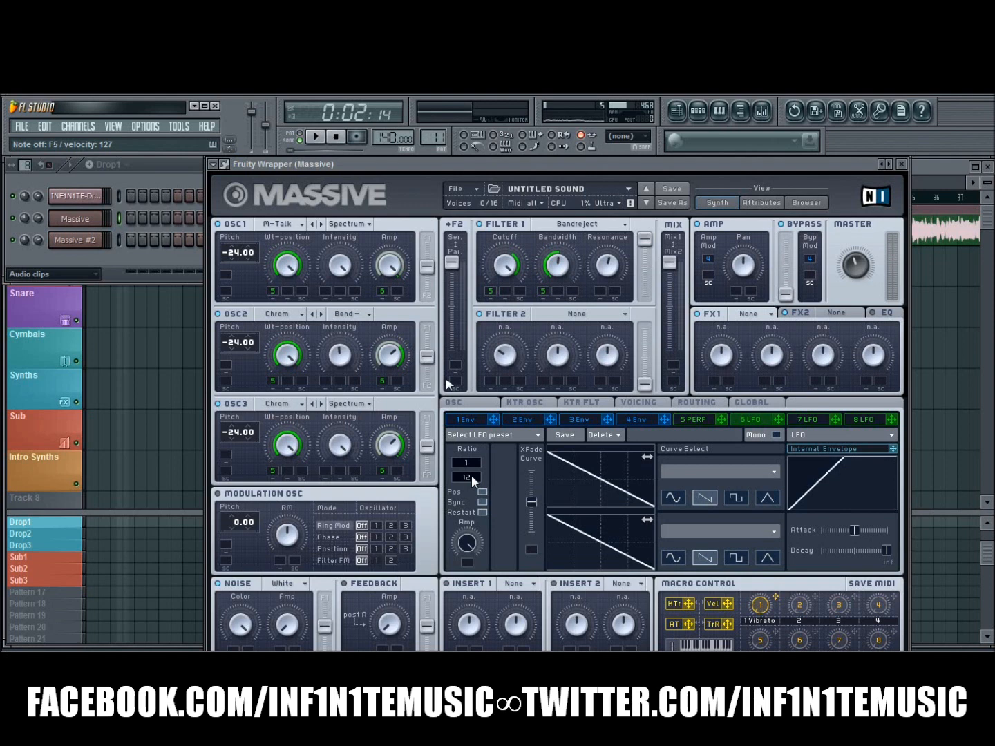
- Set the voicing to 4 unisono voices and turn on the Pitch Cutoff and Pan Position spreads
{"action": "left_click", "coordinate": [650, 403]}
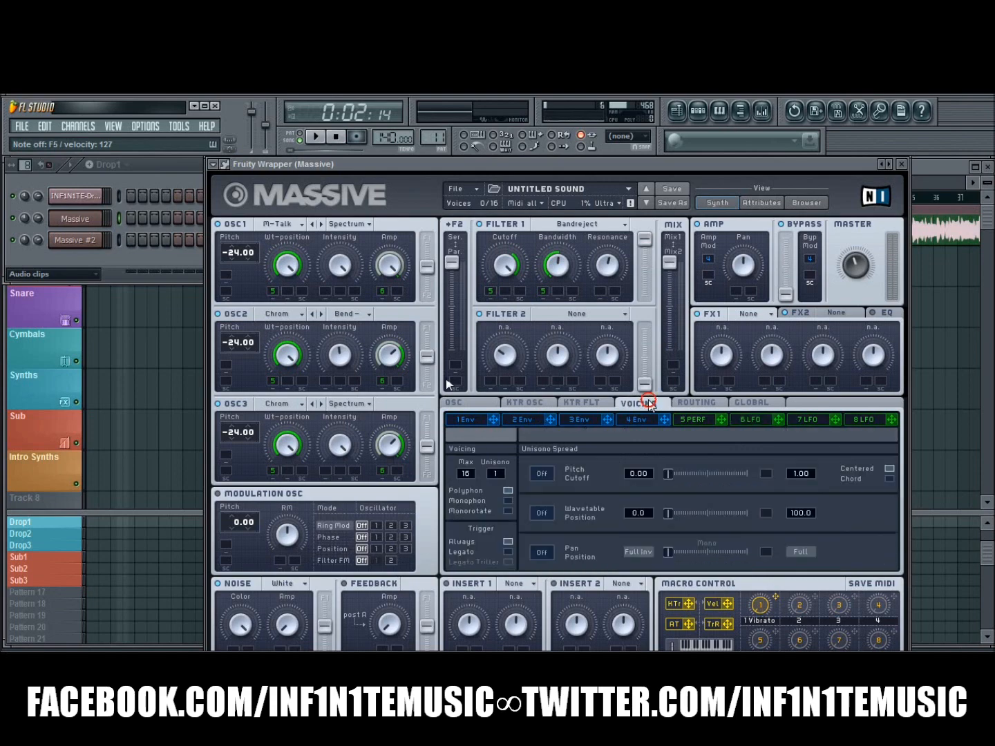
{"action": "left_click_drag", "start_coordinate": [502, 466], "coordinate": [503, 463]}
{"action": "left_click", "coordinate": [541, 473]}
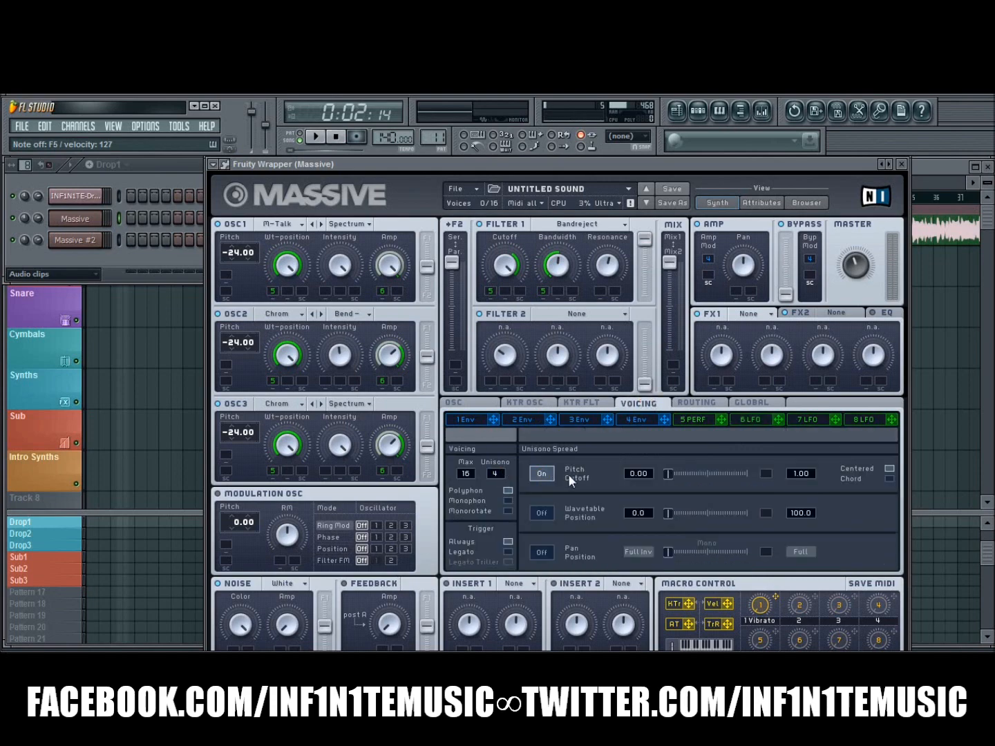
{"action": "left_click", "coordinate": [667, 483]}
- Load the S Shaper in Insert 1 and the Brauner Tube in FX1, both with reduced dry/wet and drive
{"action": "left_click", "coordinate": [513, 585]}
{"action": "left_click", "coordinate": [529, 641]}
{"action": "left_click_drag", "start_coordinate": [472, 625], "coordinate": [518, 625]}
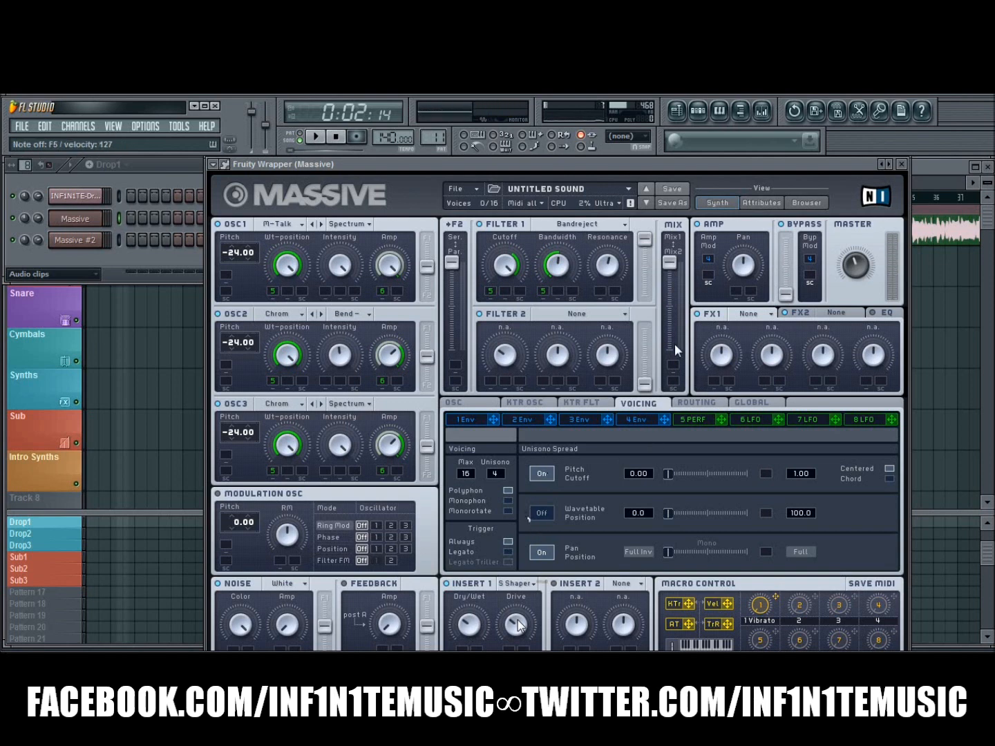
{"action": "left_click", "coordinate": [756, 314]}
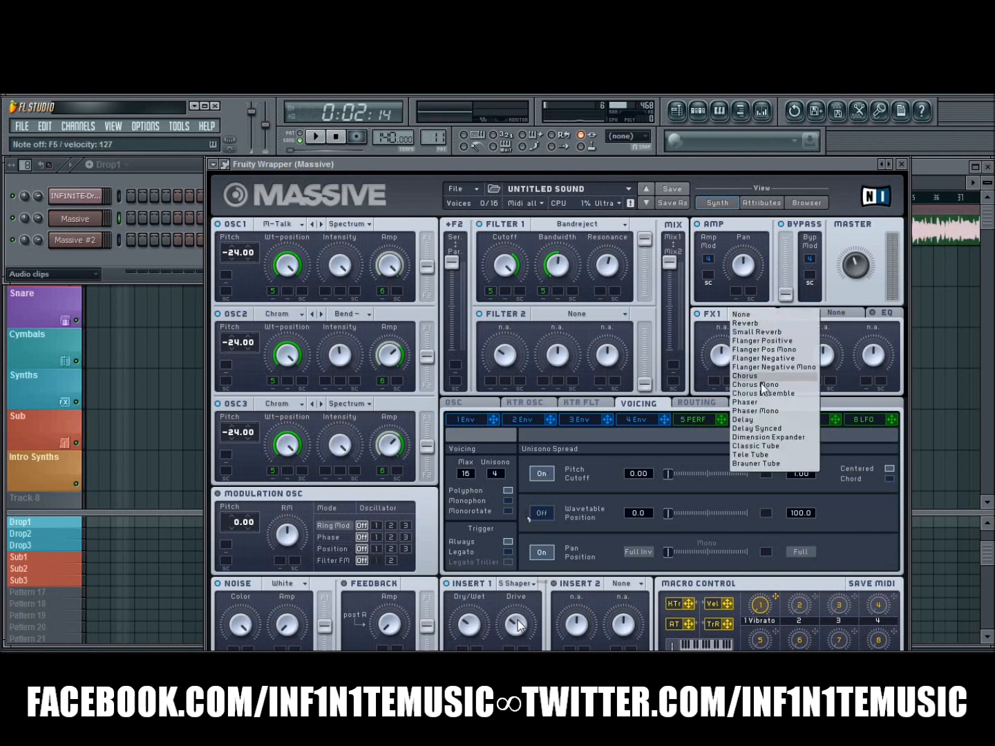
{"action": "left_click", "coordinate": [757, 466]}
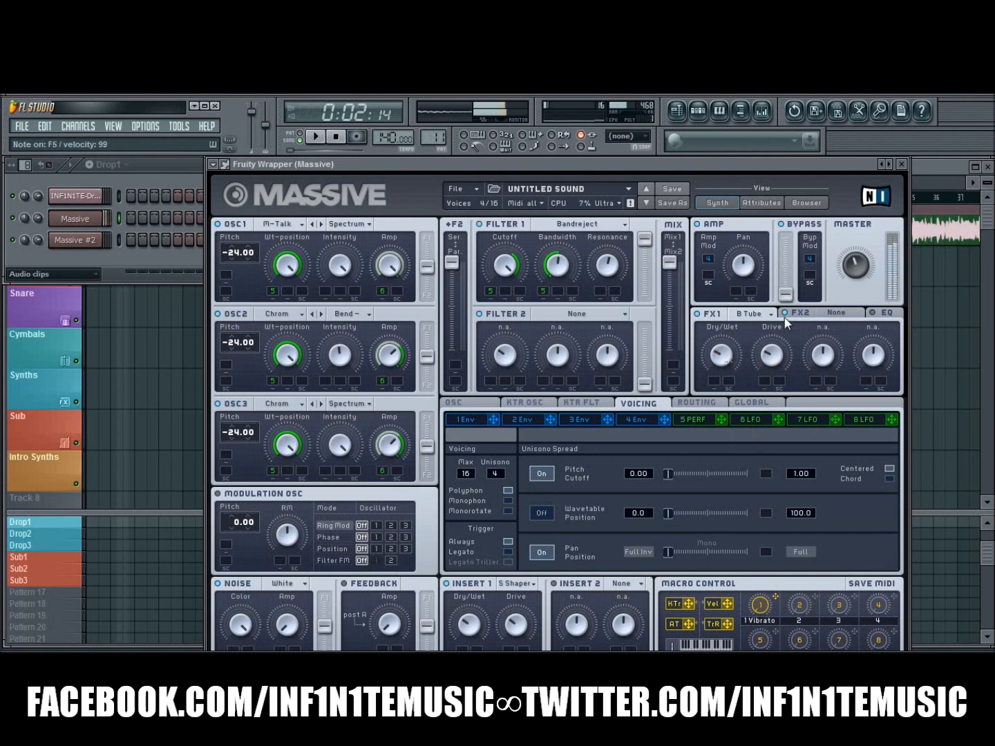
- Load the Dimension Expander in FX2, adjust its dry/wet and size to around the middle, and lower the master volume
{"action": "left_click", "coordinate": [818, 313]}
{"action": "left_click", "coordinate": [860, 438]}
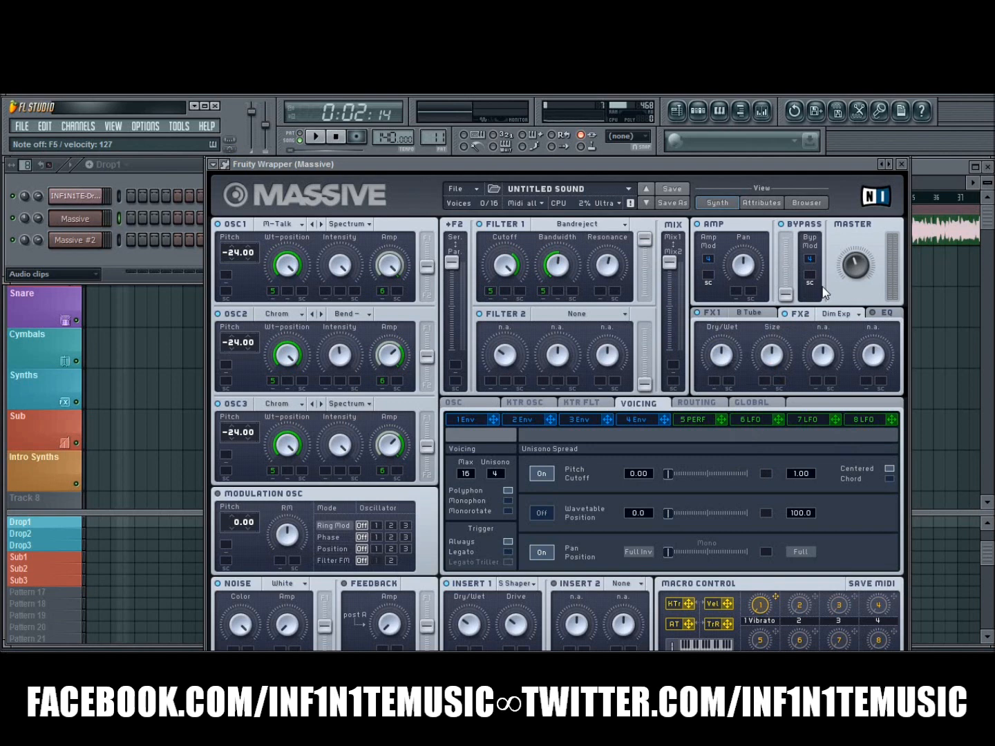
{"action": "left_click_drag", "start_coordinate": [784, 356], "coordinate": [808, 445]}
{"action": "left_click_drag", "start_coordinate": [757, 365], "coordinate": [770, 296]}
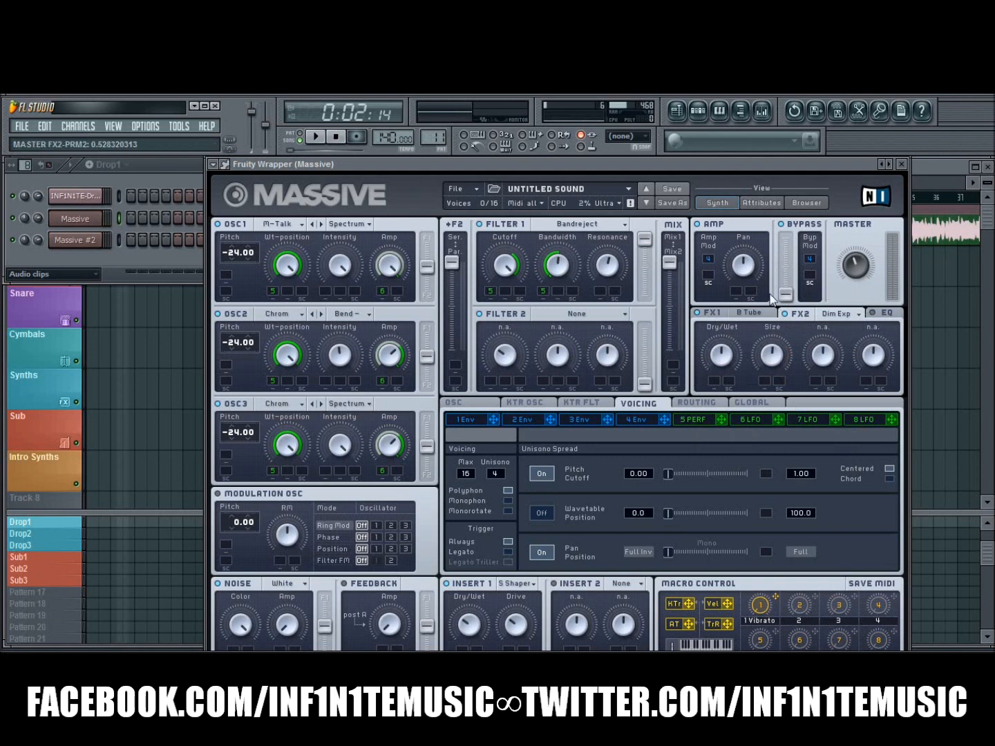
{"action": "left_click_drag", "start_coordinate": [777, 353], "coordinate": [776, 411]}
{"action": "left_click", "coordinate": [855, 277]}
{"action": "left_click_drag", "start_coordinate": [855, 279], "coordinate": [855, 281]}
- Enable the EQ, raise the low shelf to about 0.56, and modulate its frequency and high shelf with modulator 5
{"action": "left_click", "coordinate": [883, 314]}
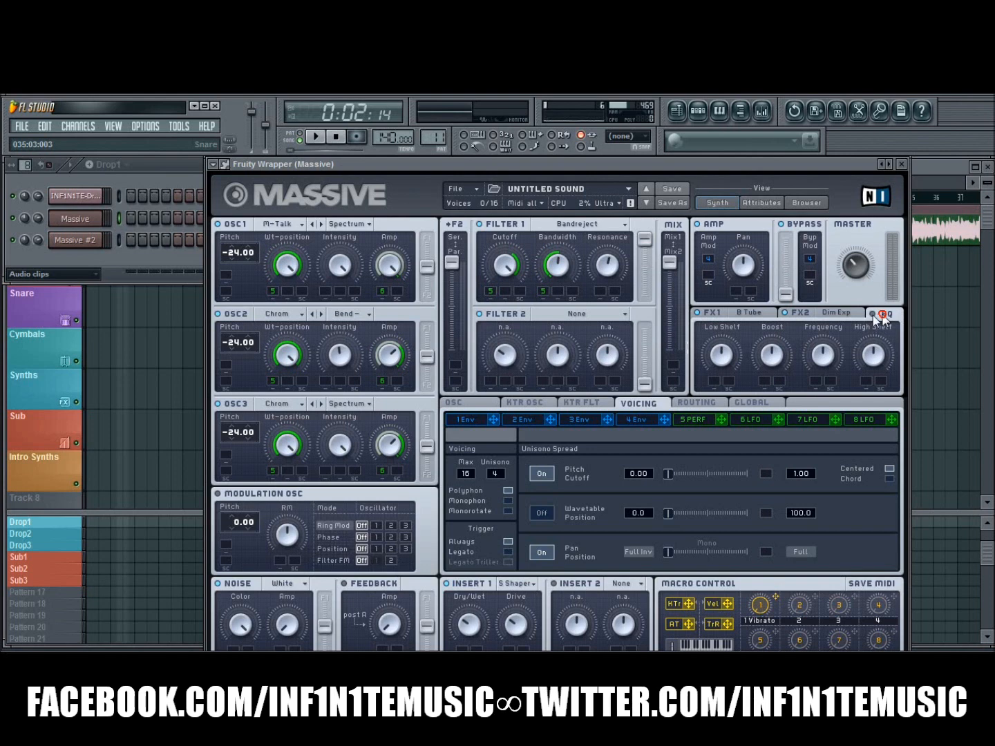
{"action": "left_click", "coordinate": [720, 357]}
{"action": "left_click_drag", "start_coordinate": [720, 359], "coordinate": [719, 350]}
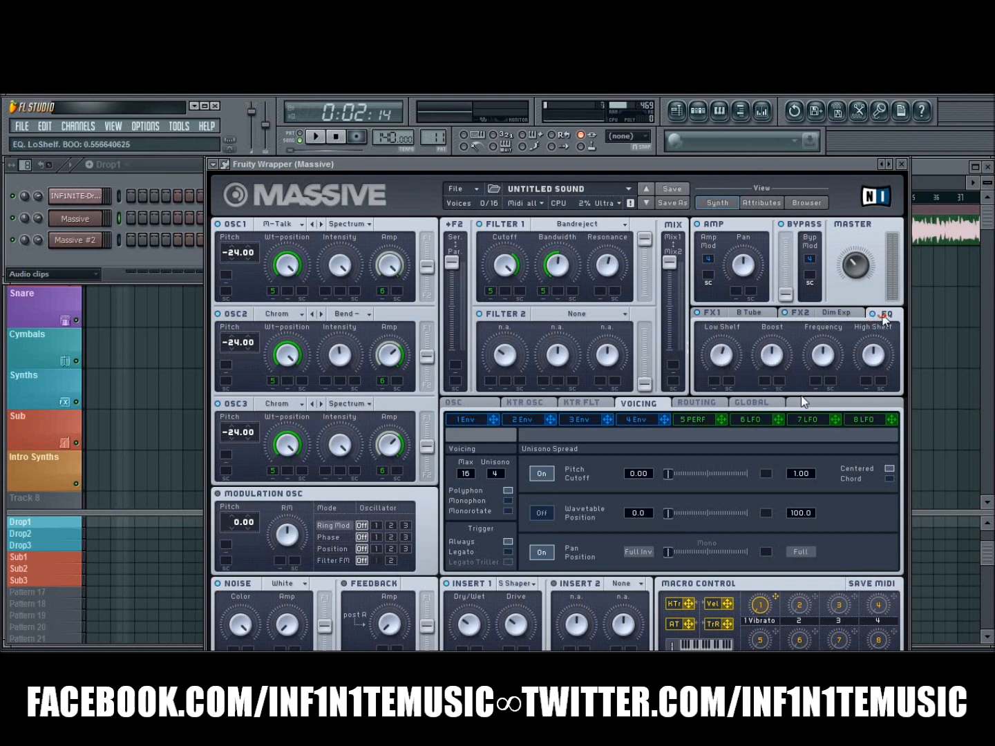
{"action": "mouse_move", "coordinate": [874, 365]}
{"action": "left_mouse_down"}
{"action": "mouse_move", "coordinate": [879, 371]}
{"action": "mouse_move", "coordinate": [869, 366]}
{"action": "left_mouse_up"}
{"action": "left_click_drag", "start_coordinate": [715, 420], "coordinate": [872, 373]}
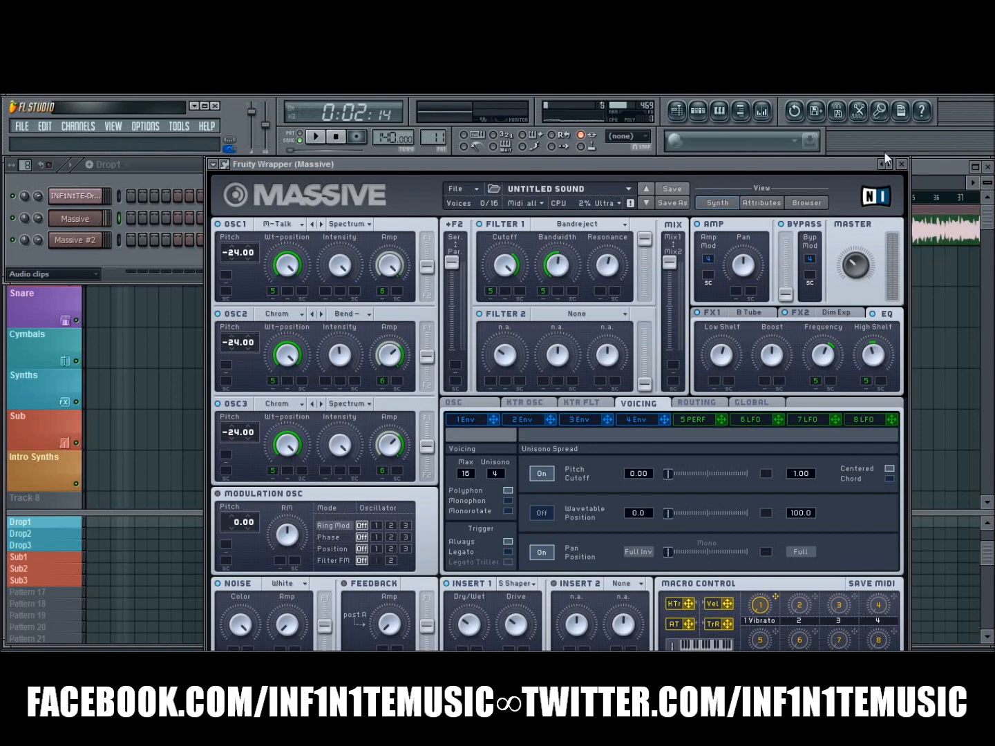
- Close the first Massive instrument and open Massive #2, placing its window clear of the channel list
{"action": "left_click", "coordinate": [900, 166]}
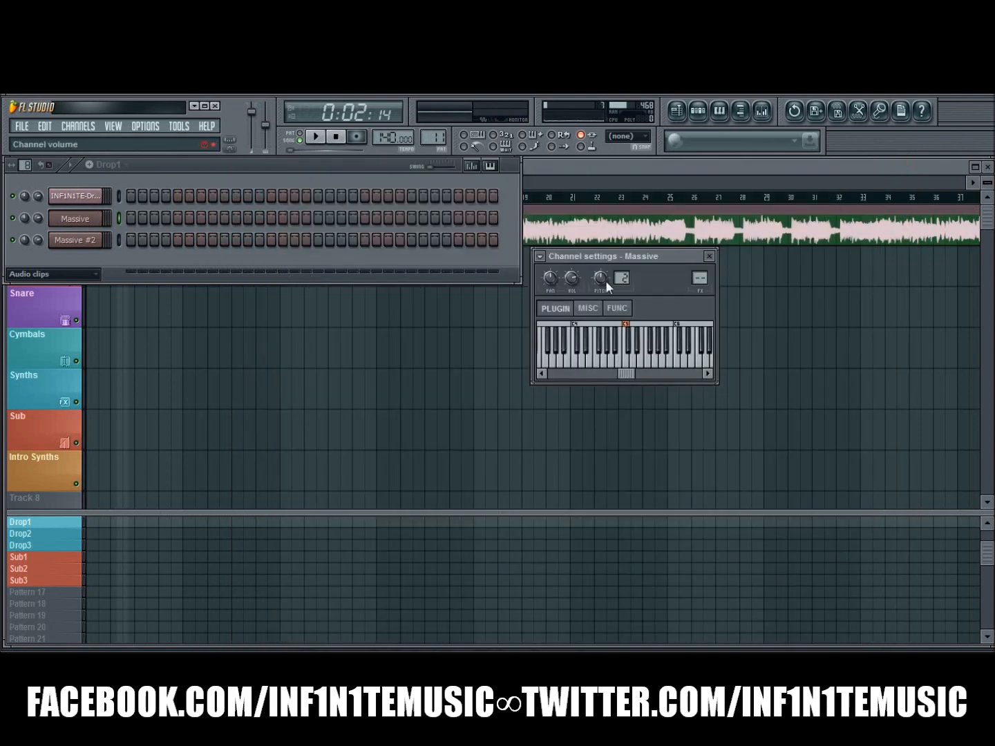
{"action": "left_click", "coordinate": [709, 256]}
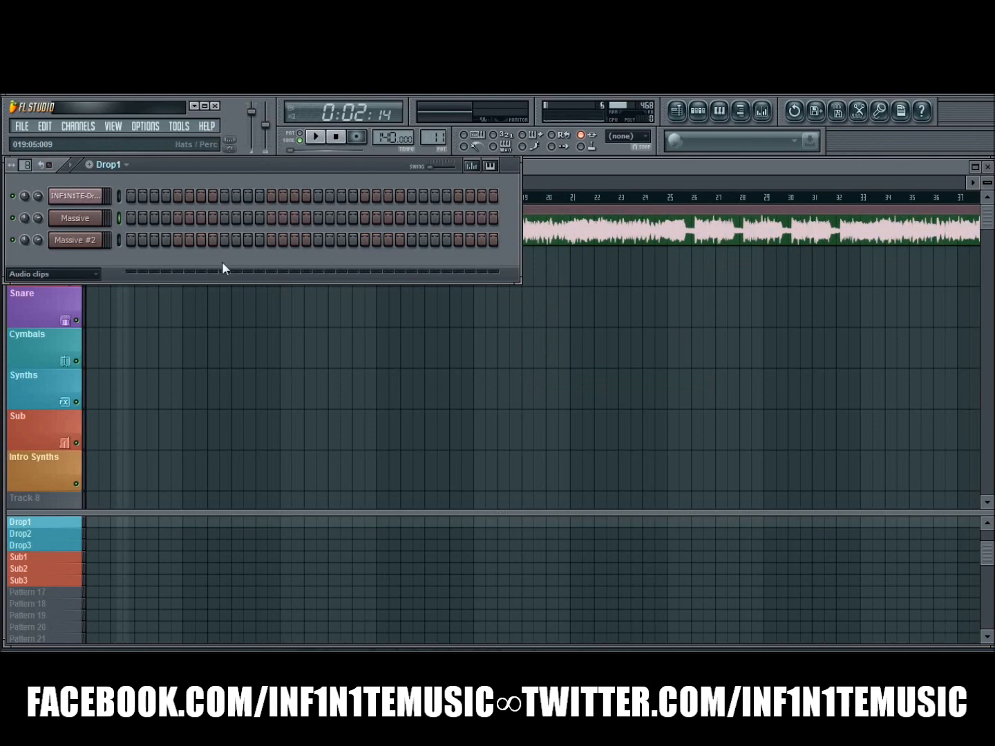
{"action": "left_click", "coordinate": [81, 240]}
{"action": "left_click_drag", "start_coordinate": [601, 197], "coordinate": [697, 171]}
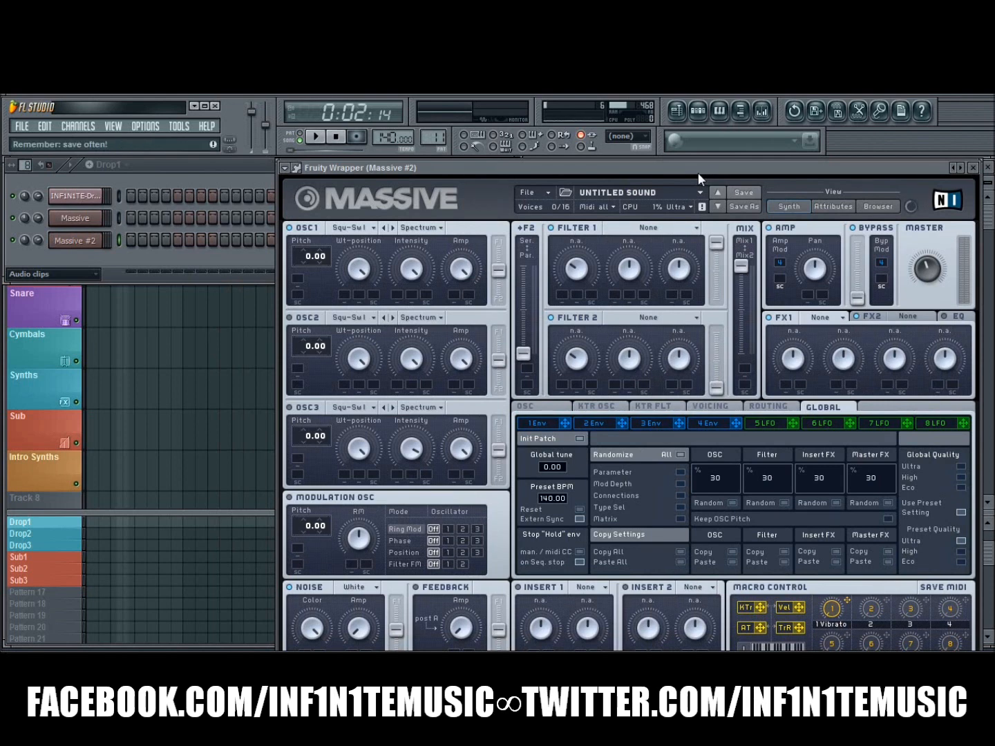
- Set oscillator 1 of Massive #2 to the Digigrain II wavetable in Bend -/+ mode
{"action": "left_click", "coordinate": [369, 233]}
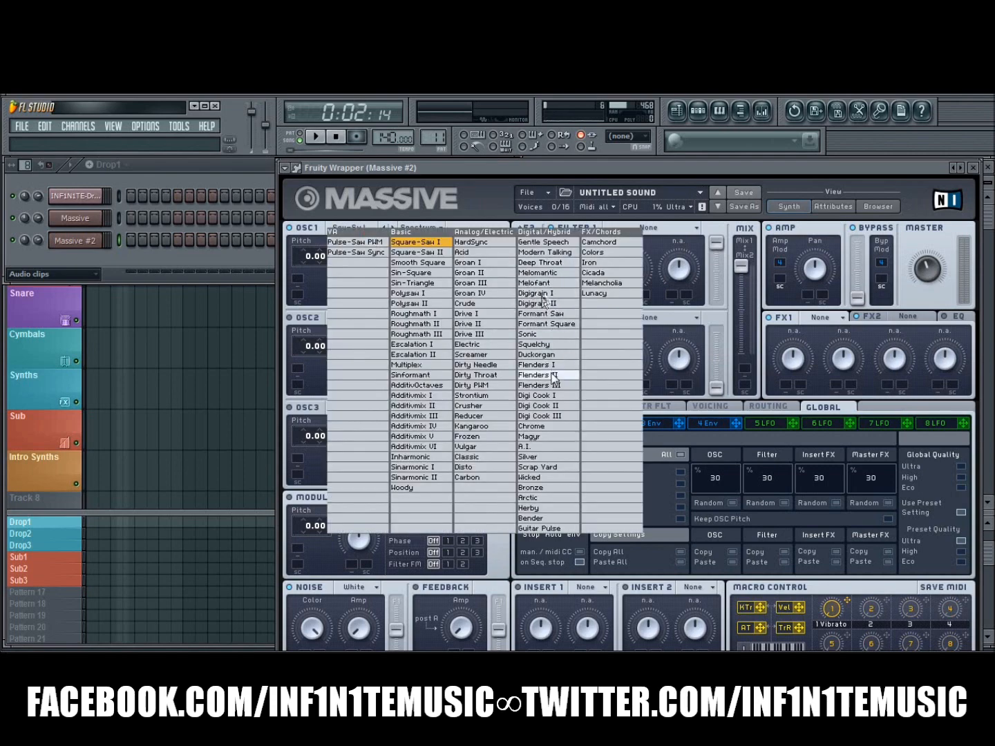
{"action": "left_click", "coordinate": [468, 283]}
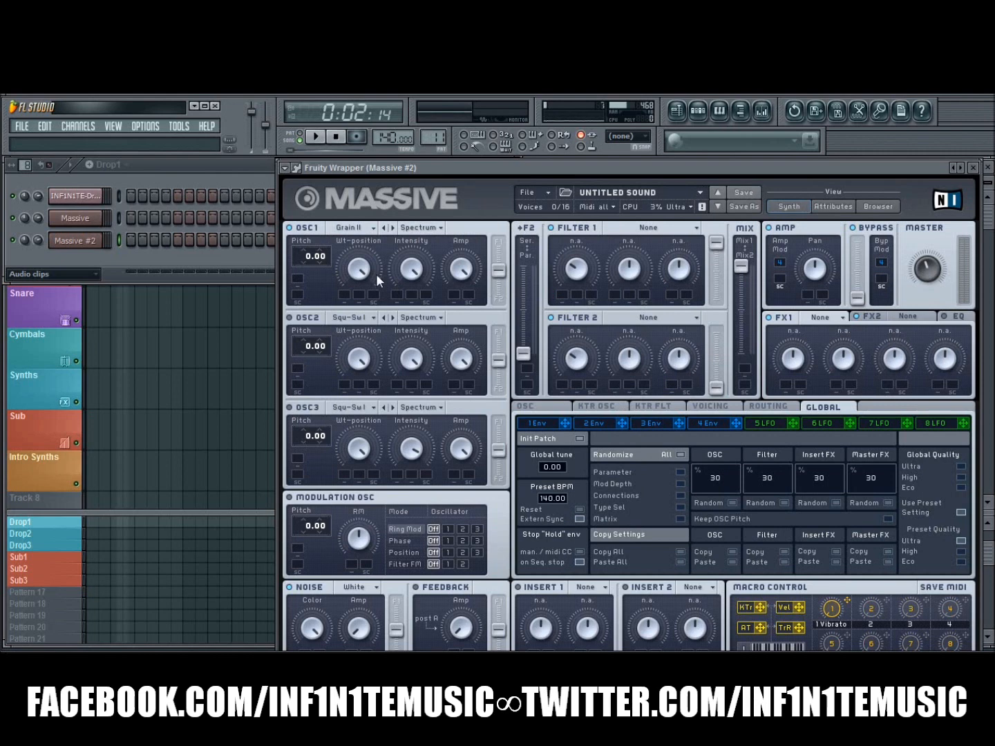
{"action": "left_click", "coordinate": [433, 231]}
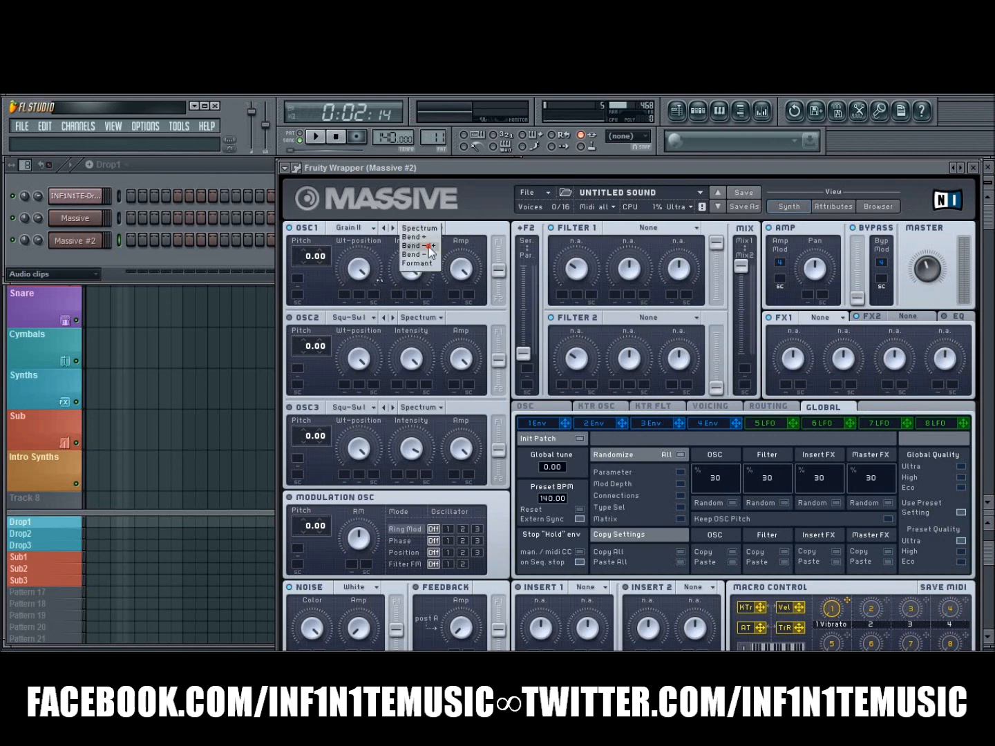
{"action": "left_click", "coordinate": [428, 245]}
- Set oscillator 1's pitch to -24.00, its Wt-position to zero and its intensity to about 0.67
{"action": "left_click_drag", "start_coordinate": [306, 258], "coordinate": [313, 295]}
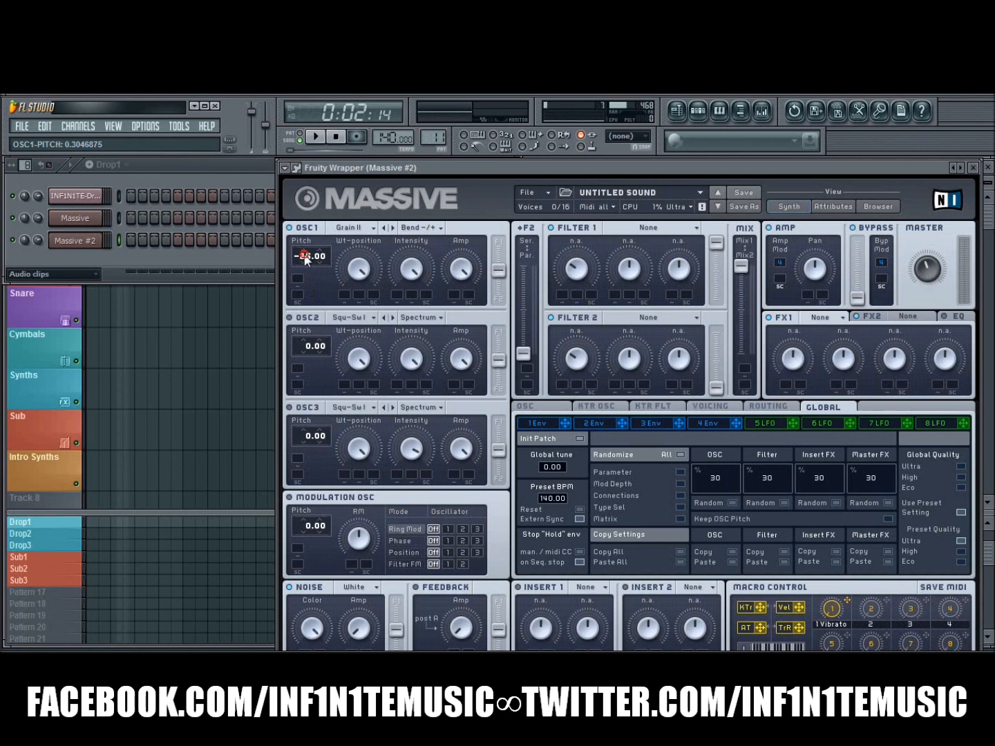
{"action": "scroll", "coordinate": [306, 257], "scroll_direction": "up", "scroll_amount": 1}
{"action": "left_click", "coordinate": [359, 270]}
{"action": "left_click_drag", "start_coordinate": [426, 282], "coordinate": [419, 319]}
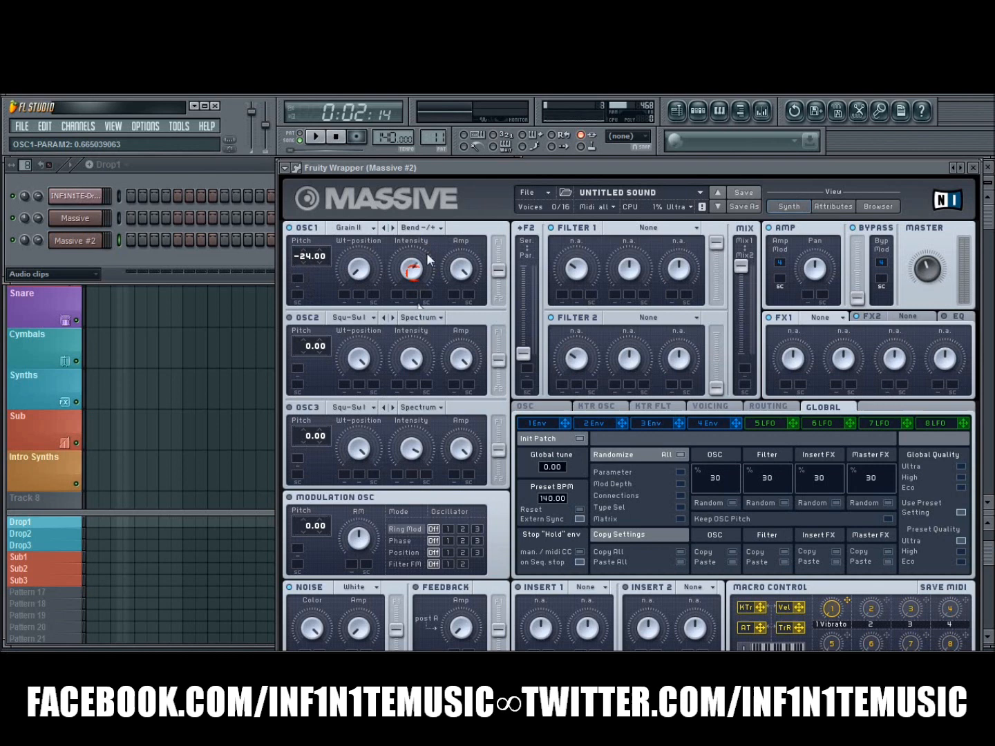
{"action": "left_click_drag", "start_coordinate": [413, 279], "coordinate": [413, 282]}
- Set oscillator 2 to the Modern Talking wavetable with Wt-position at 0, full intensity and pitch -24.00, and play a test note
{"action": "left_click", "coordinate": [345, 318]}
{"action": "left_click", "coordinate": [552, 342]}
{"action": "left_click", "coordinate": [355, 360]}
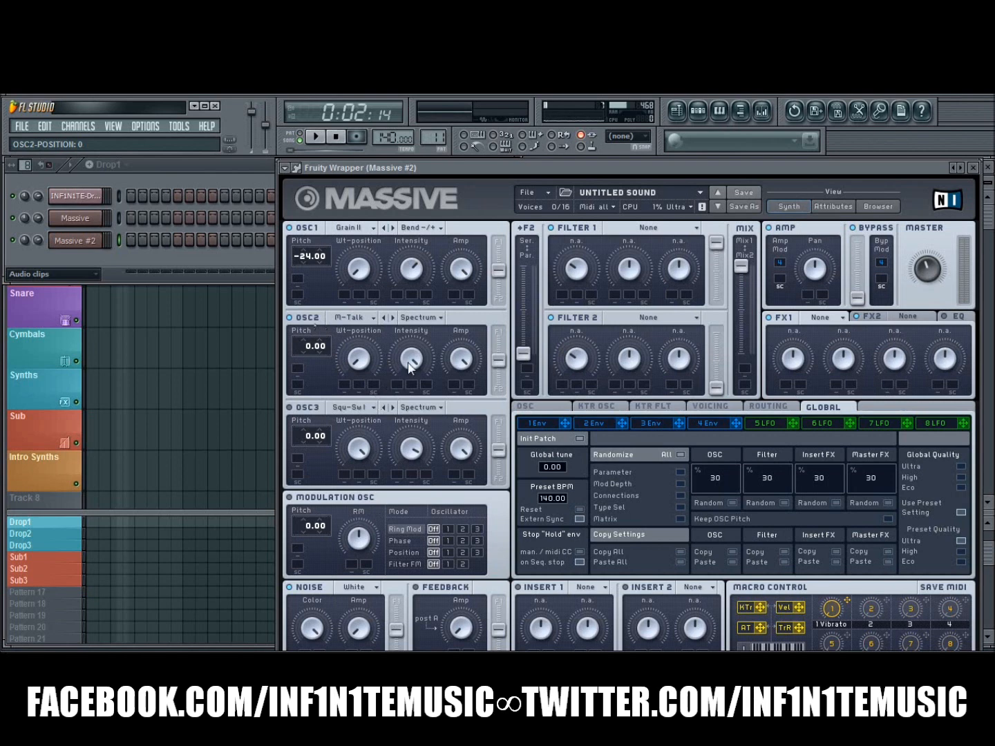
{"action": "left_click_drag", "start_coordinate": [409, 368], "coordinate": [410, 353]}
{"action": "left_click_drag", "start_coordinate": [303, 350], "coordinate": [311, 383]}
{"action": "key", "text": "v"}
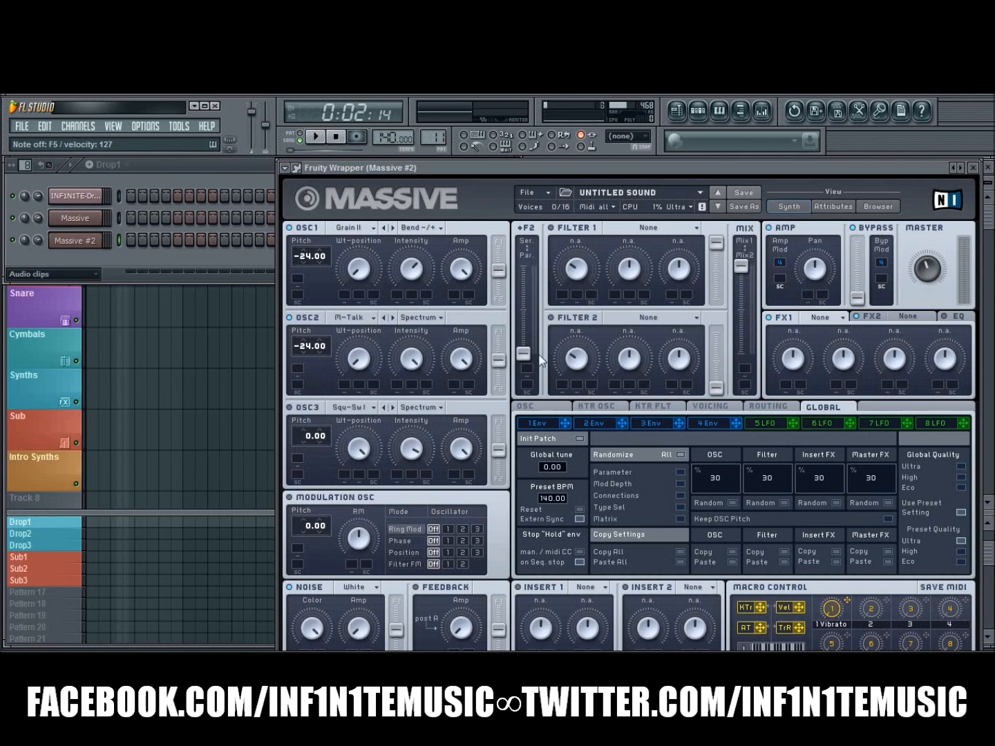
- Change modulator 5 of Massive #2 to a Performer with full XFade Seq and Amp Mod, synced at a 1/1 ratio
{"action": "left_click", "coordinate": [777, 427]}
{"action": "left_click", "coordinate": [868, 438]}
{"action": "left_click", "coordinate": [873, 449]}
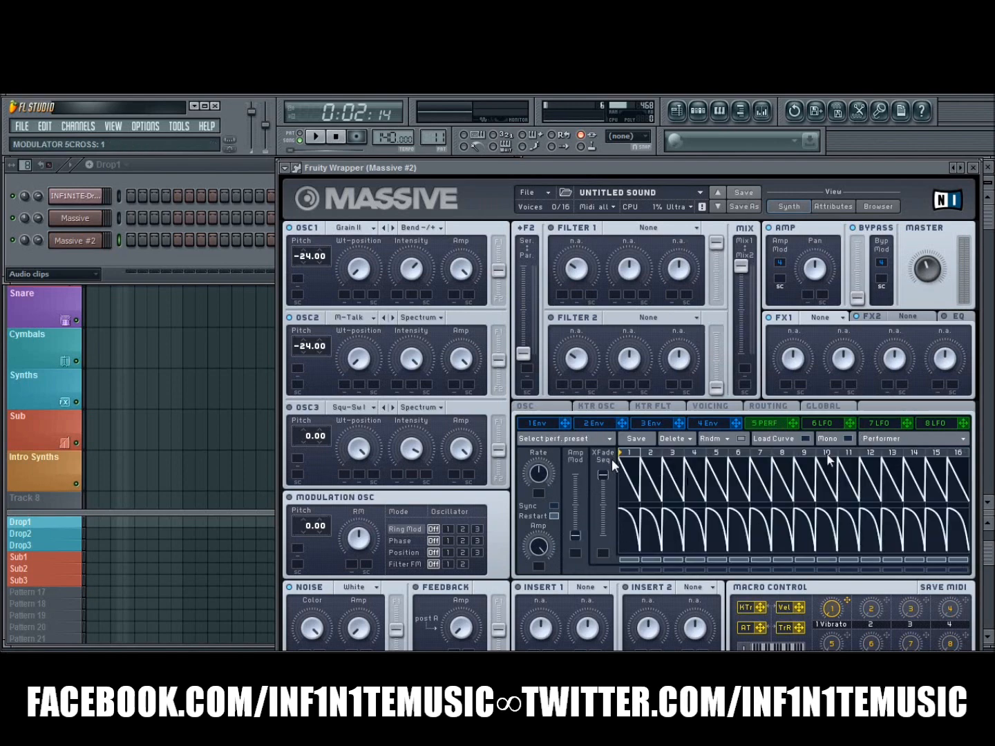
{"action": "left_click_drag", "start_coordinate": [576, 538], "coordinate": [575, 456]}
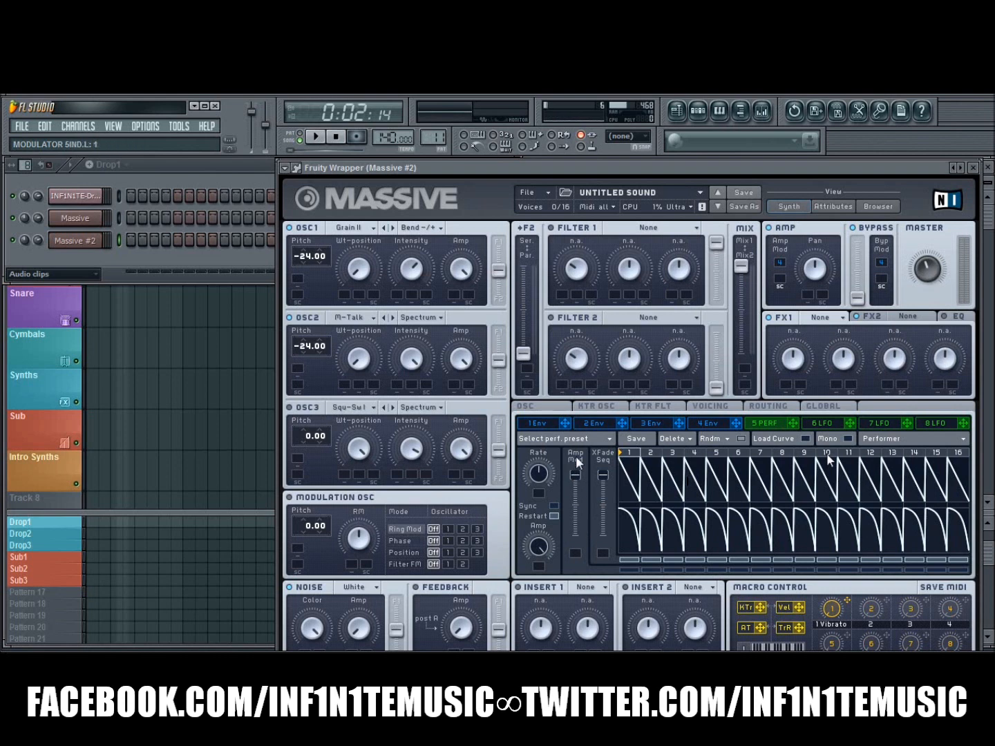
{"action": "left_click", "coordinate": [553, 505]}
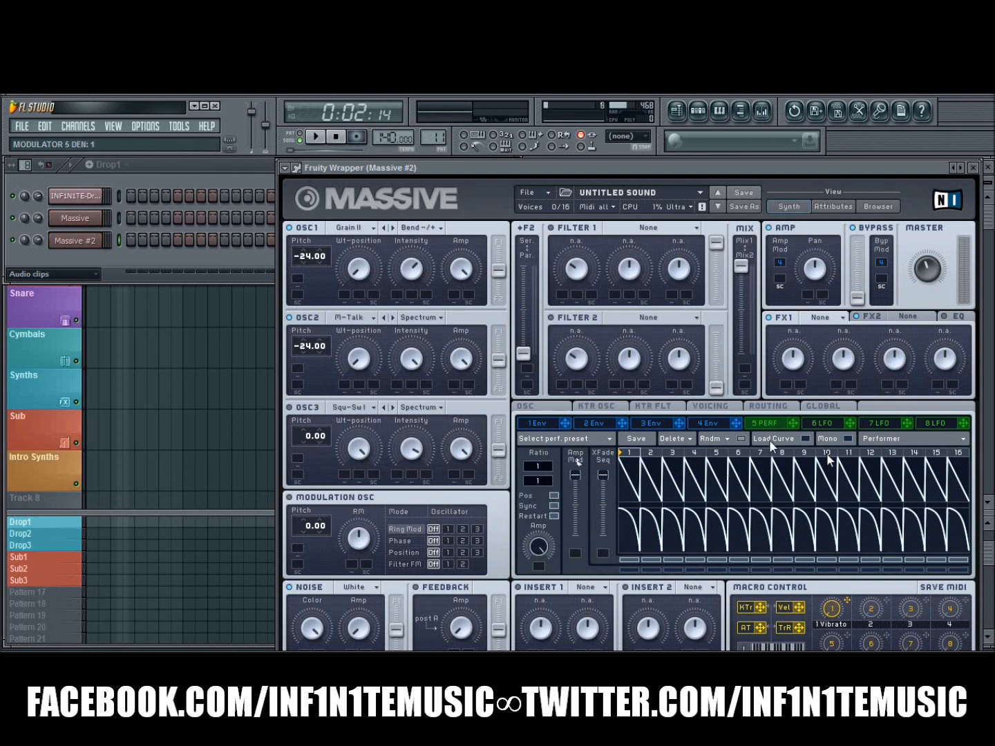
- Load rounded rise and fall curves into steps 1 and 2 of the upper Performer sequence, and flatten the remaining steps to zero
{"action": "left_click", "coordinate": [784, 439]}
{"action": "left_click", "coordinate": [531, 494]}
{"action": "left_click", "coordinate": [626, 481]}
{"action": "left_click", "coordinate": [657, 482]}
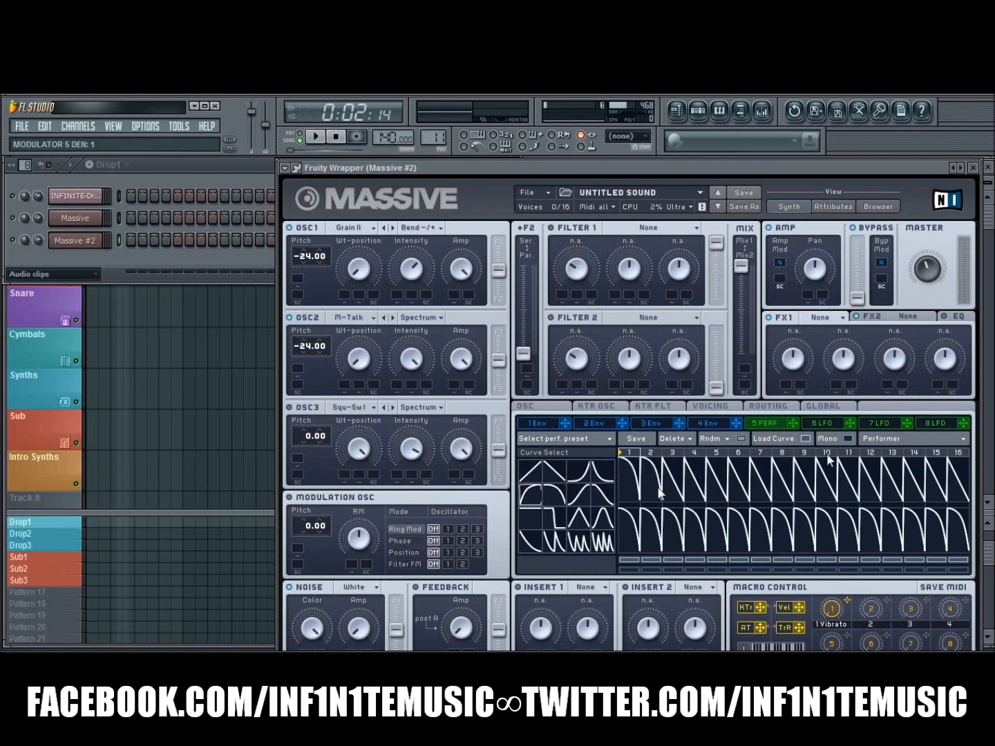
{"action": "left_click", "coordinate": [526, 496]}
{"action": "left_click", "coordinate": [629, 476]}
{"action": "left_click", "coordinate": [665, 475]}
{"action": "mouse_move", "coordinate": [668, 538]}
{"action": "left_mouse_down"}
{"action": "mouse_move", "coordinate": [898, 511]}
{"action": "mouse_move", "coordinate": [760, 507]}
{"action": "left_mouse_up"}
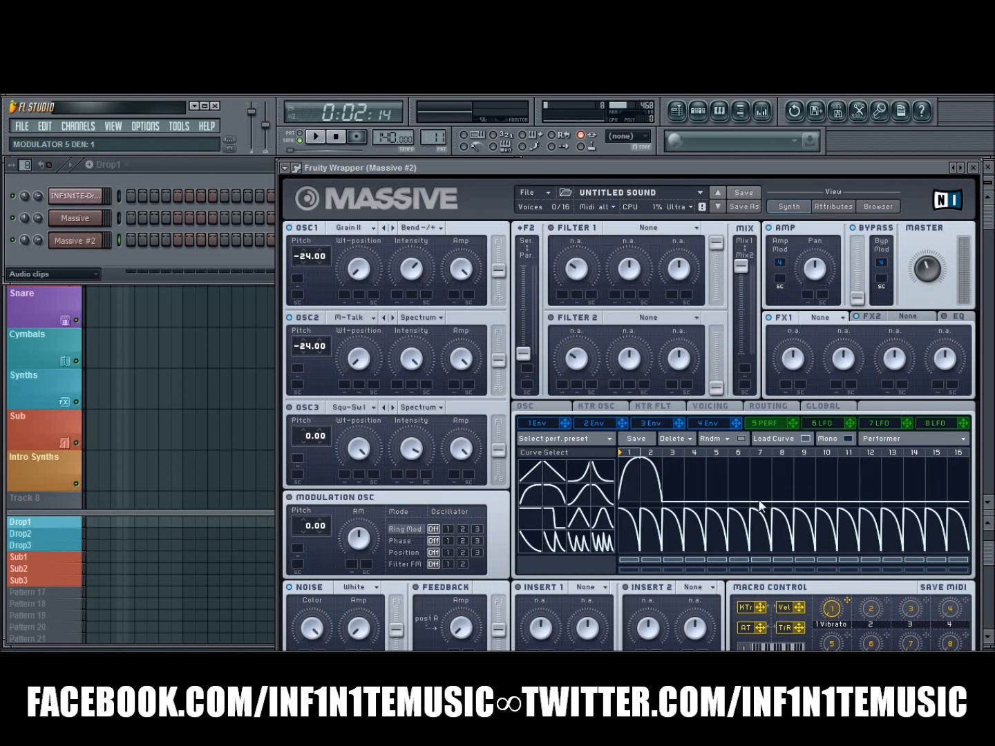
- Assign modulator 5 to oscillator 1's Wt-position and set the modulation range to nearly full
{"action": "left_click_drag", "start_coordinate": [793, 430], "coordinate": [351, 301]}
{"action": "left_click_drag", "start_coordinate": [348, 296], "coordinate": [348, 249]}
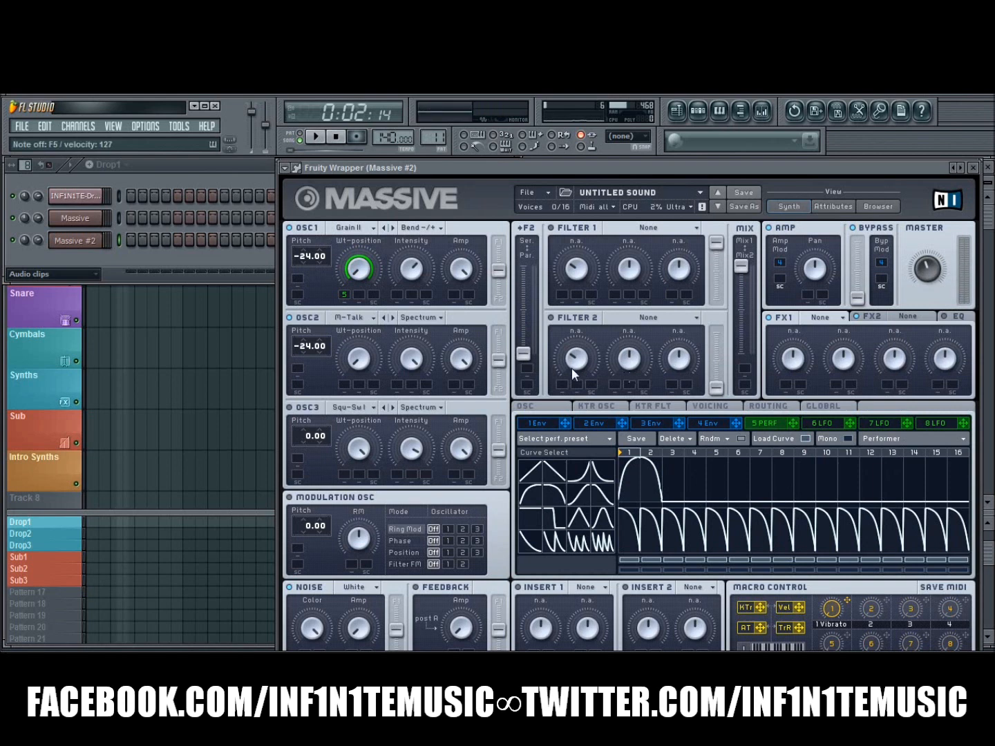
- Open the settings of modulator 8 (LFO)
{"action": "left_click", "coordinate": [941, 424]}
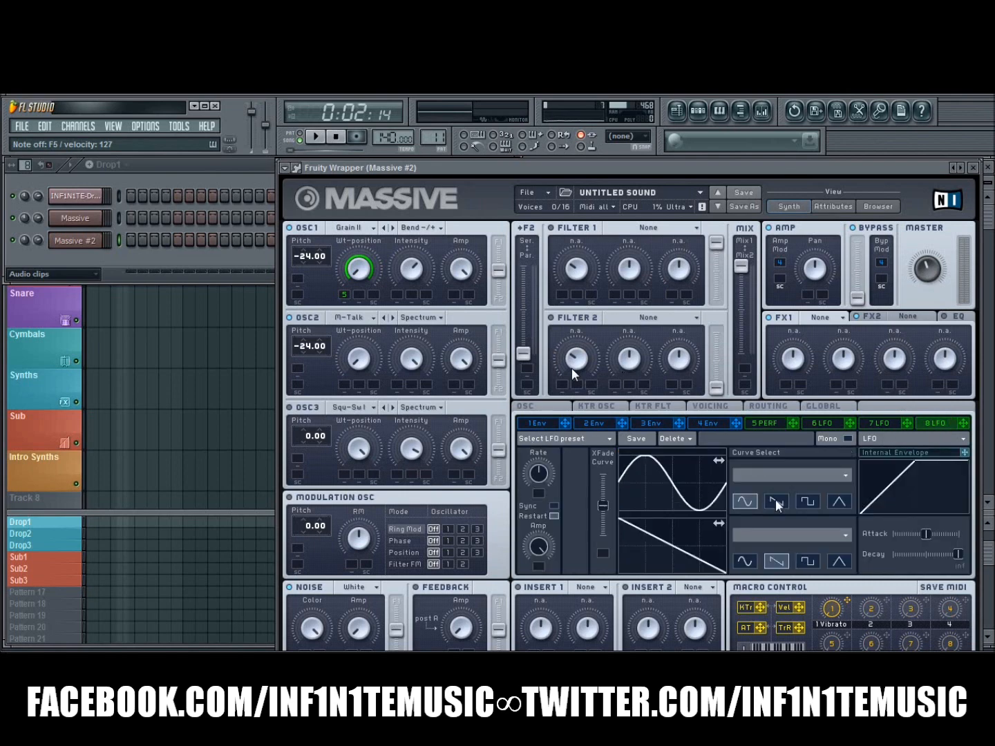